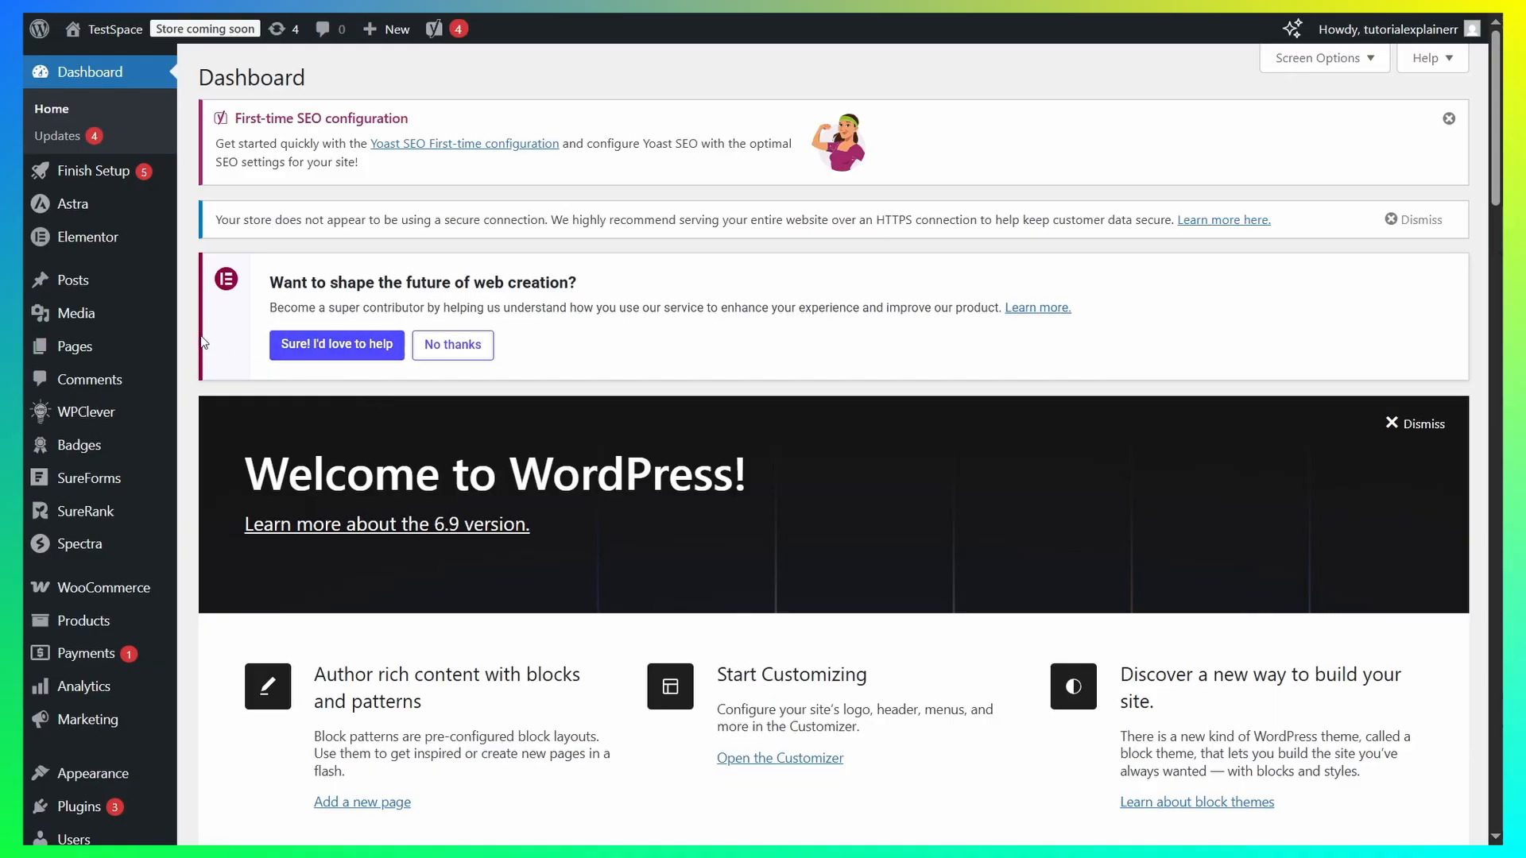
Open the Cart page from the site's page list for editing.
mouse_move(132, 348)
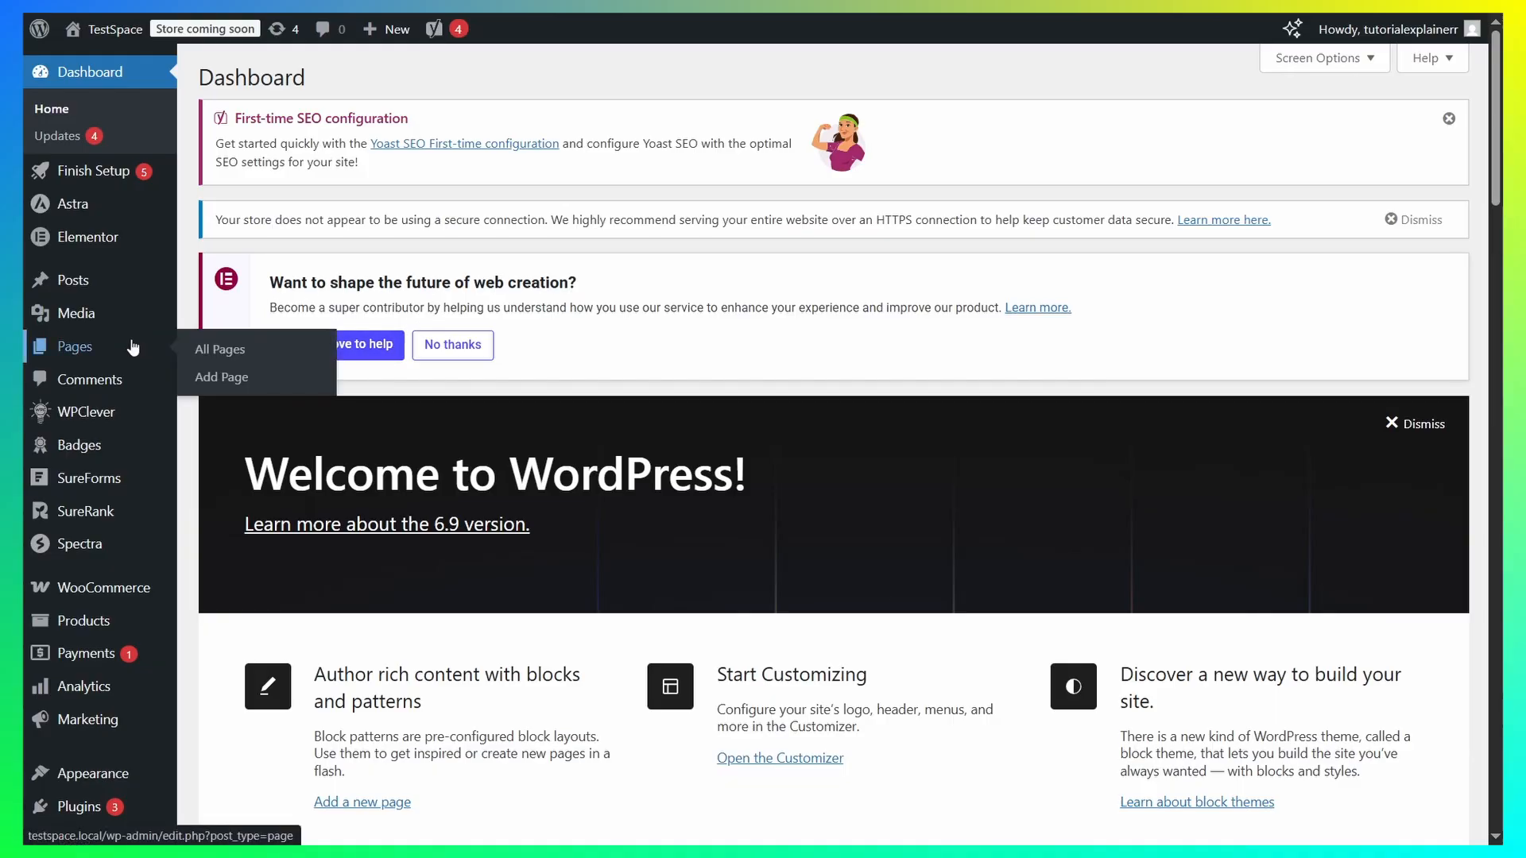
left_click(209, 353)
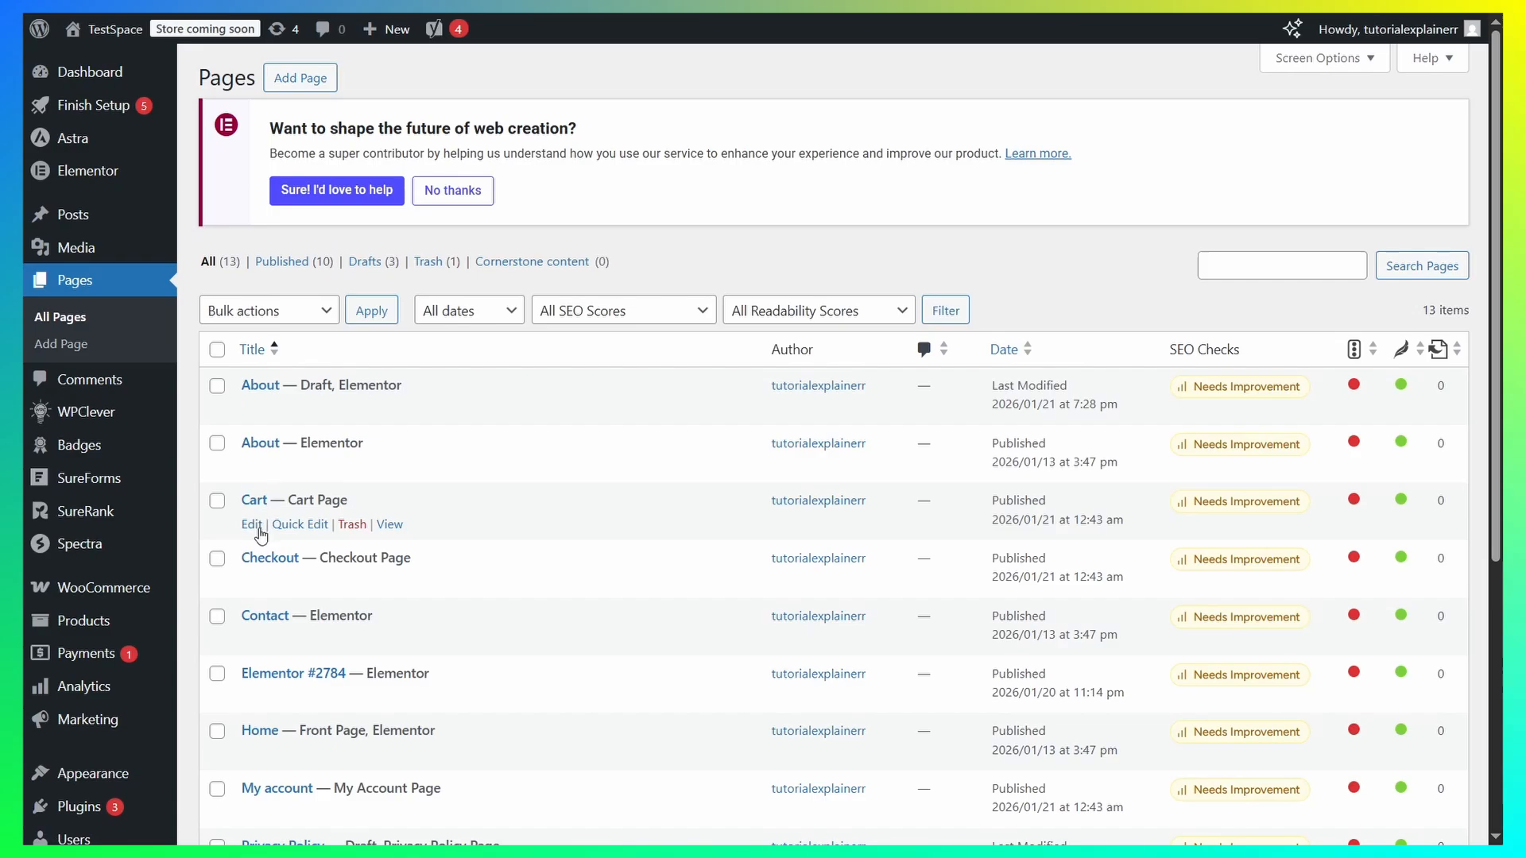
left_click(251, 525)
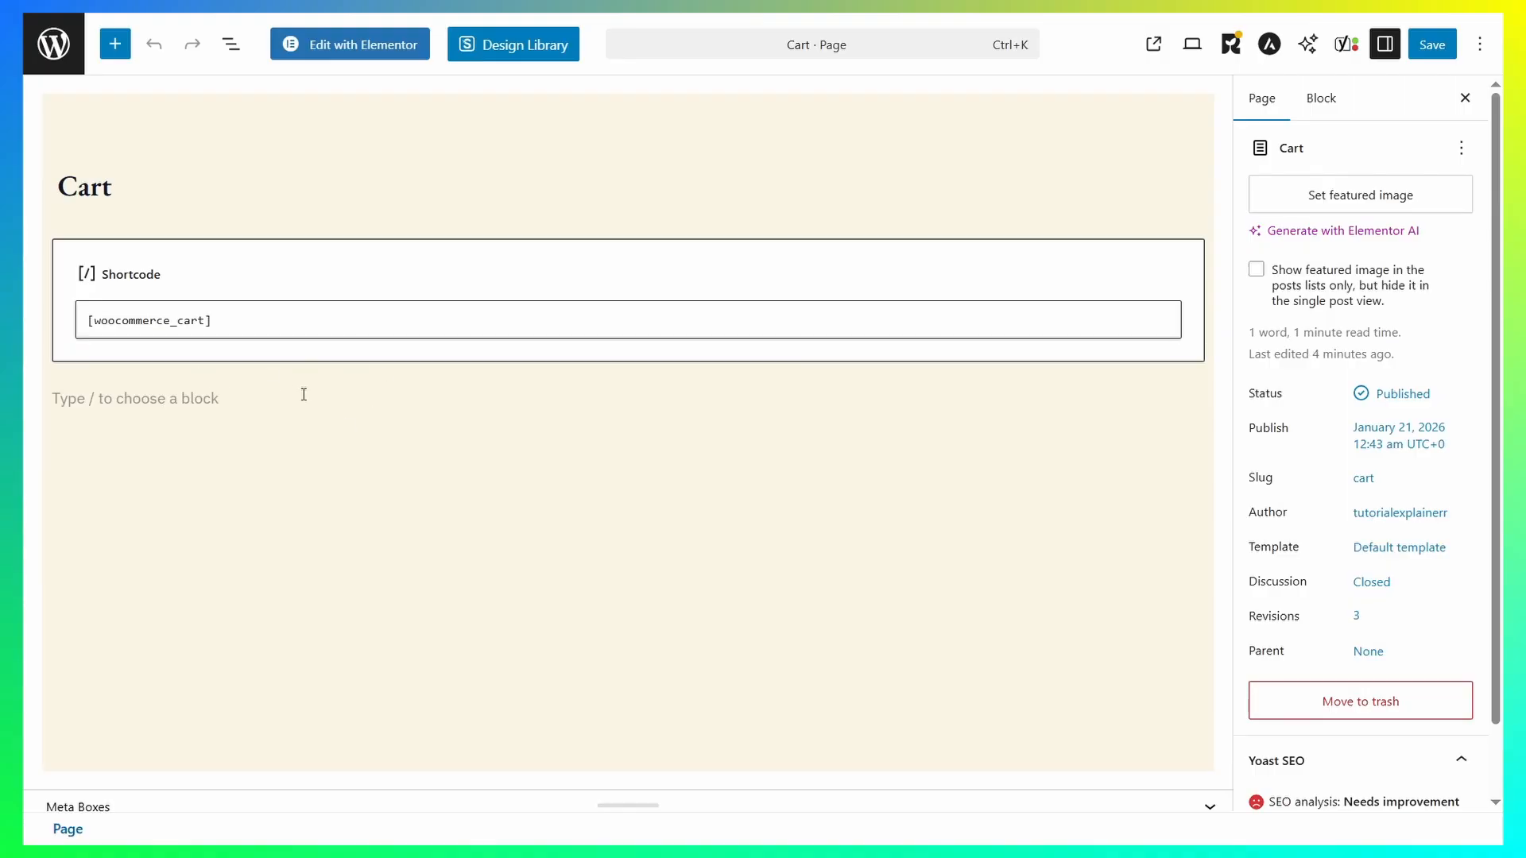
Insert a Buttons block in the empty paragraph below the Cart page's shortcode.
left_click(297, 413)
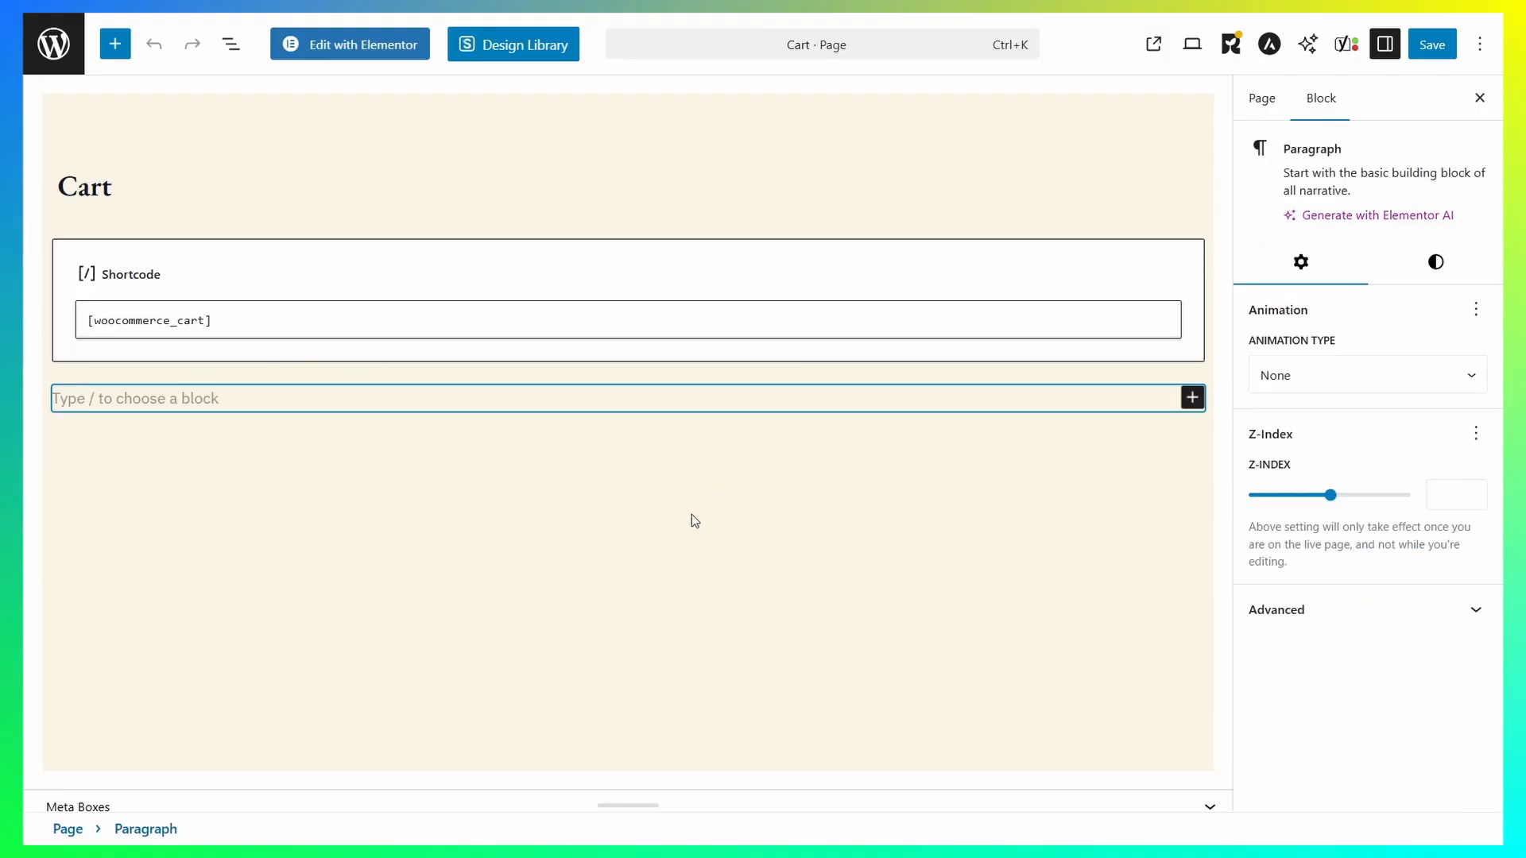
left_click(1192, 397)
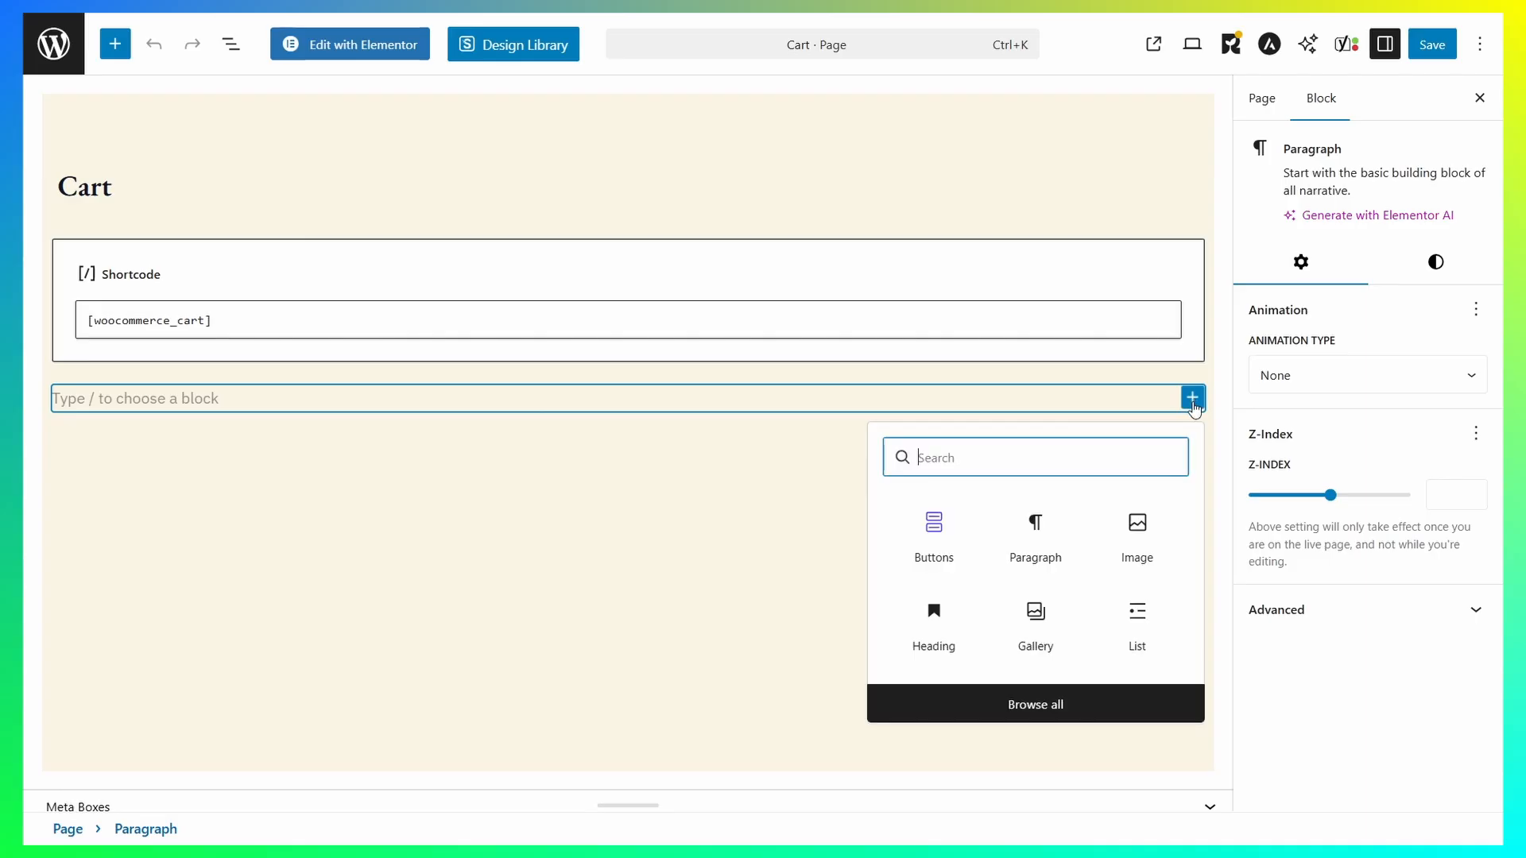
left_click(934, 532)
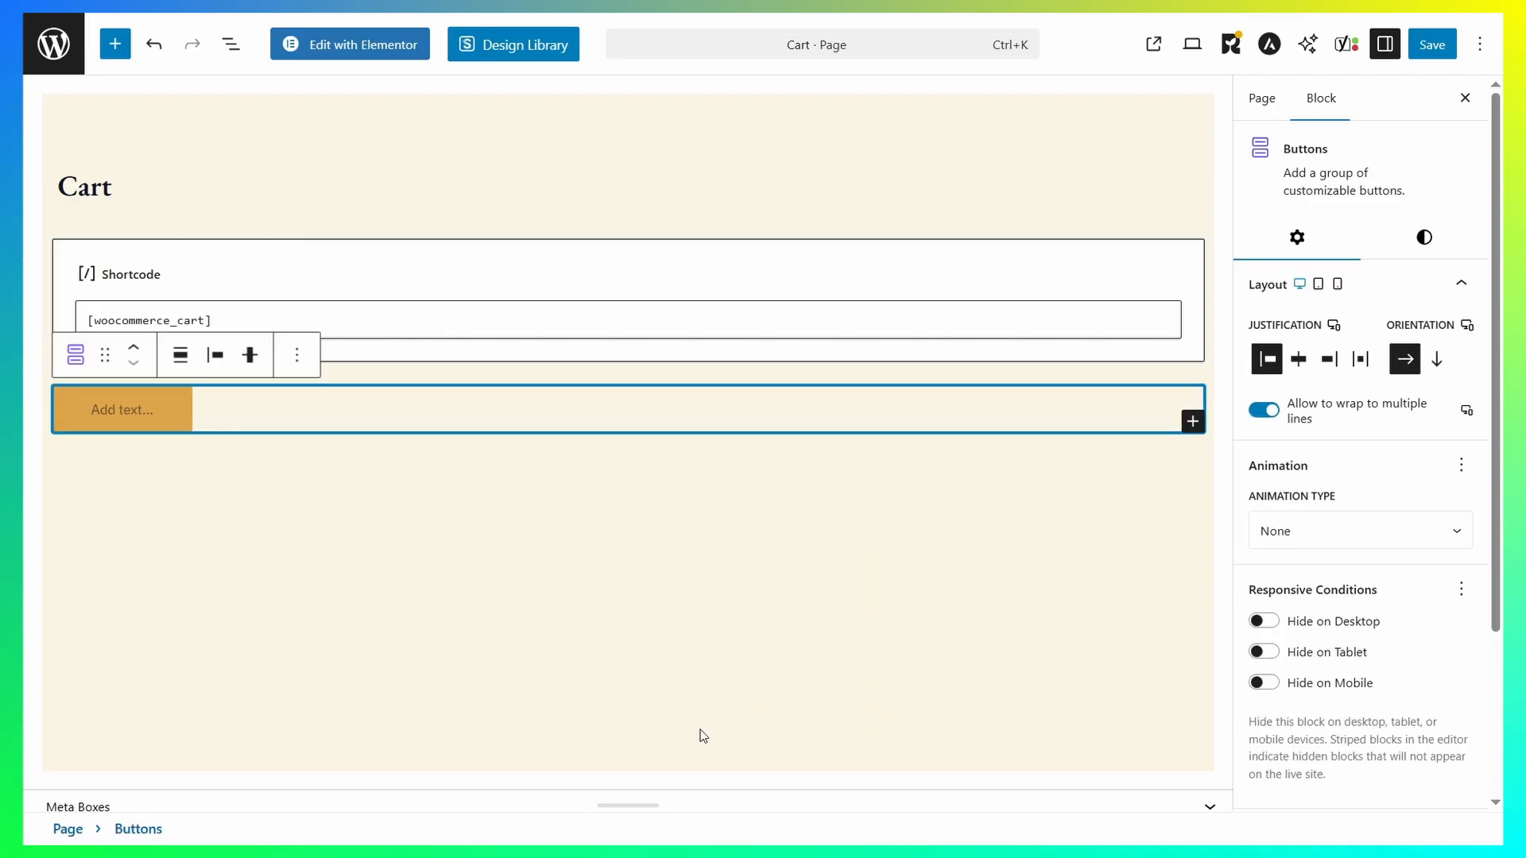
Justify the button group to the center and label its button "Hello".
left_click(215, 355)
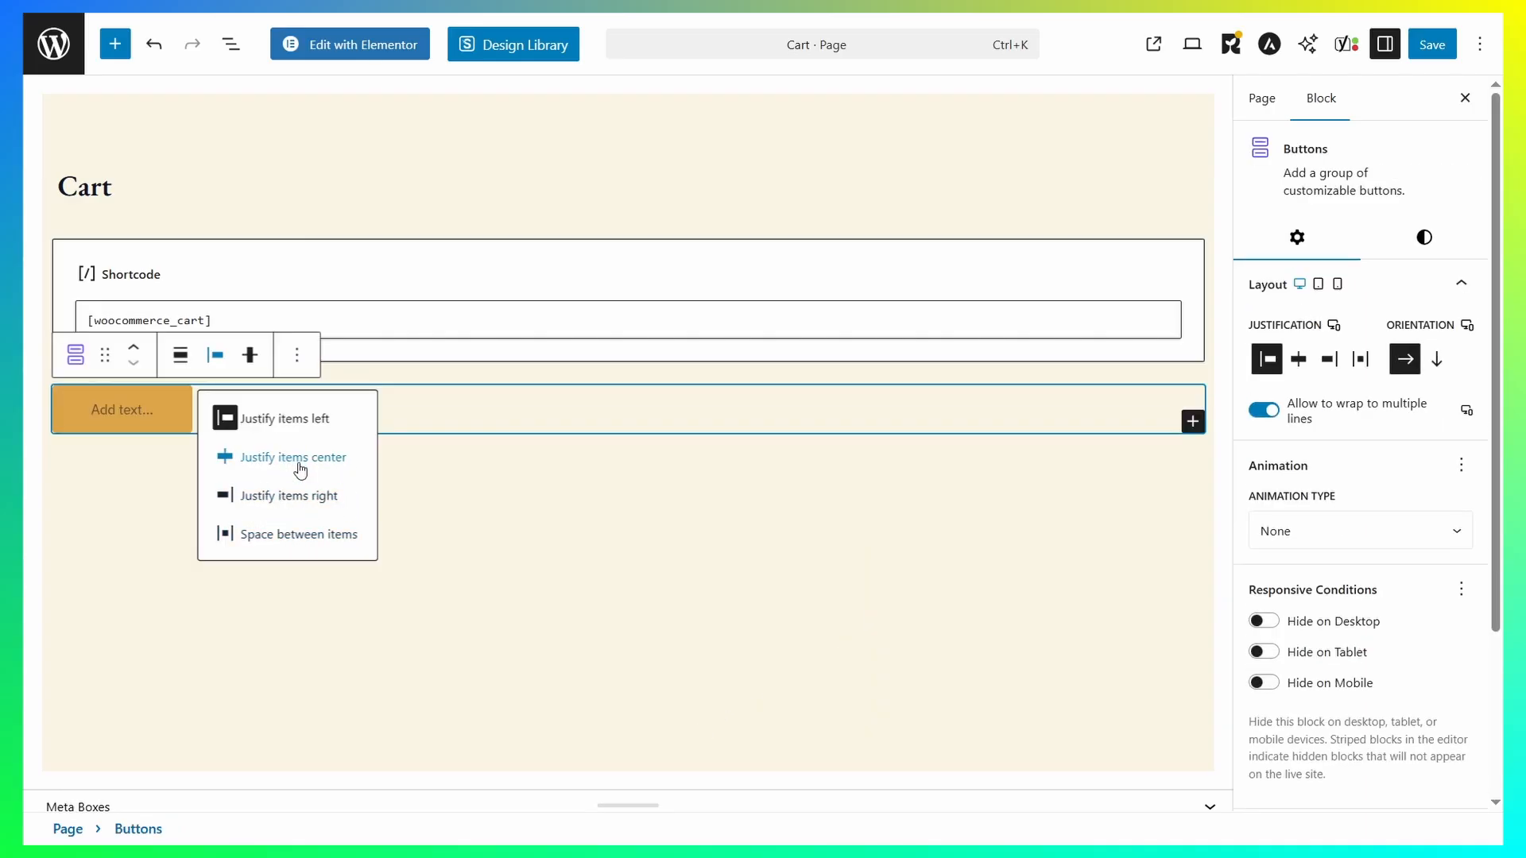
left_click(299, 465)
left_click(674, 406)
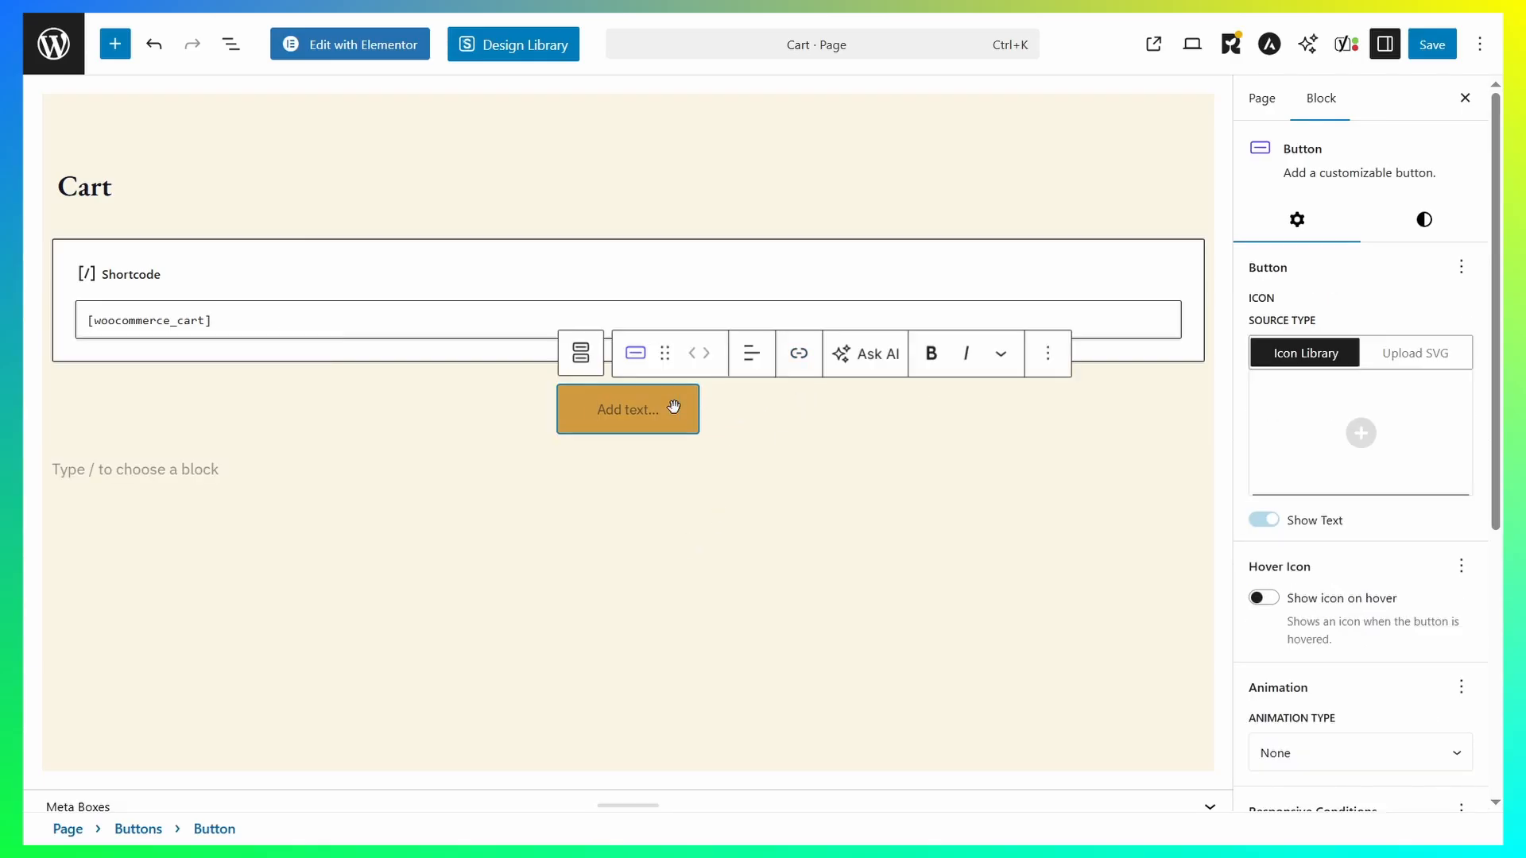
type("Hello")
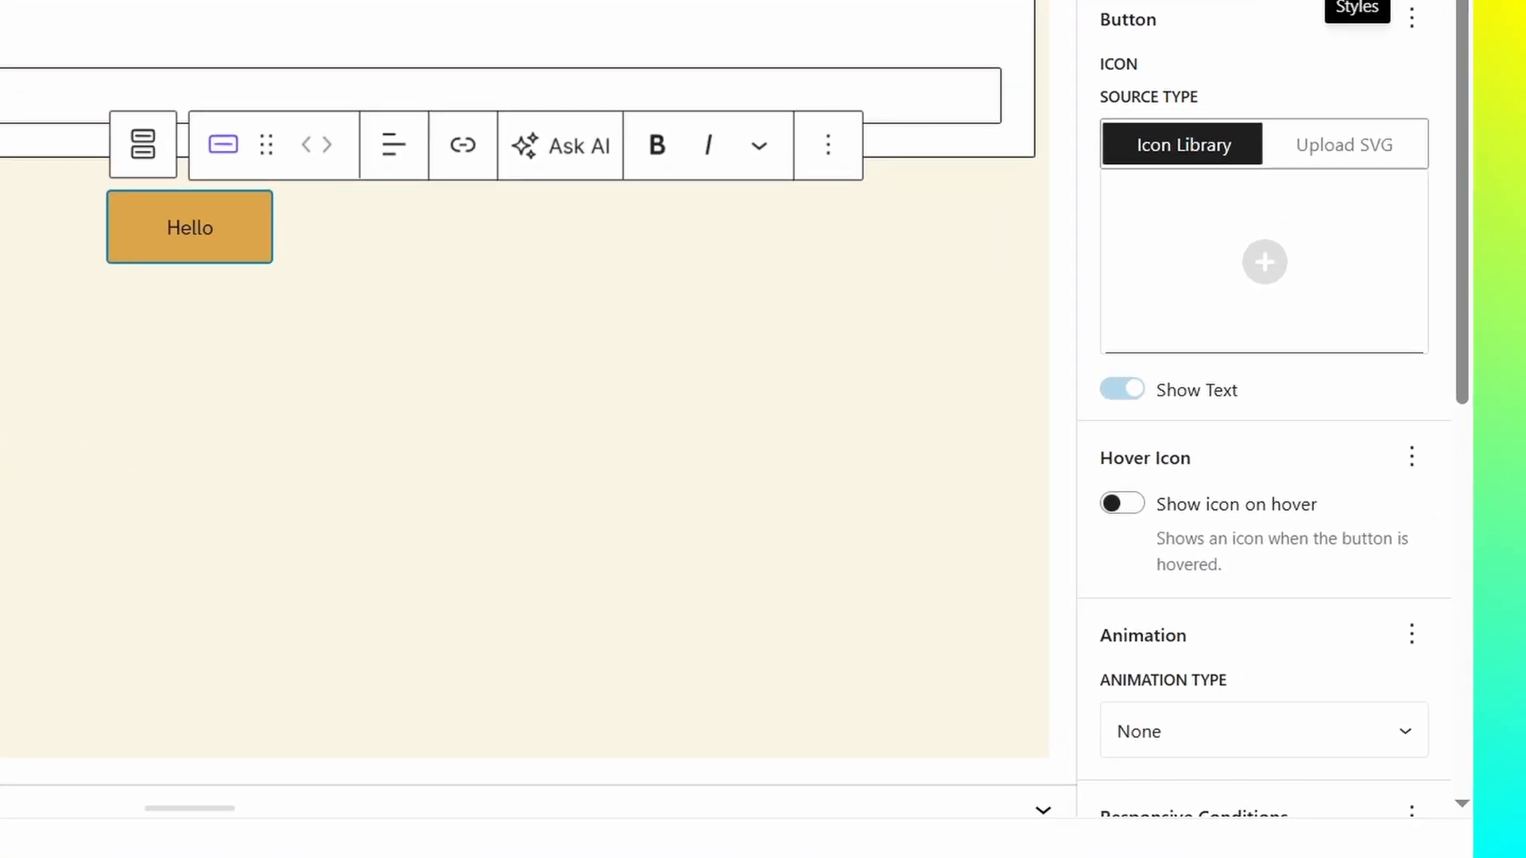
Give the Hello button the additional CSS class btn-fx and save the Cart page.
scroll(1422, 397, "down", 5)
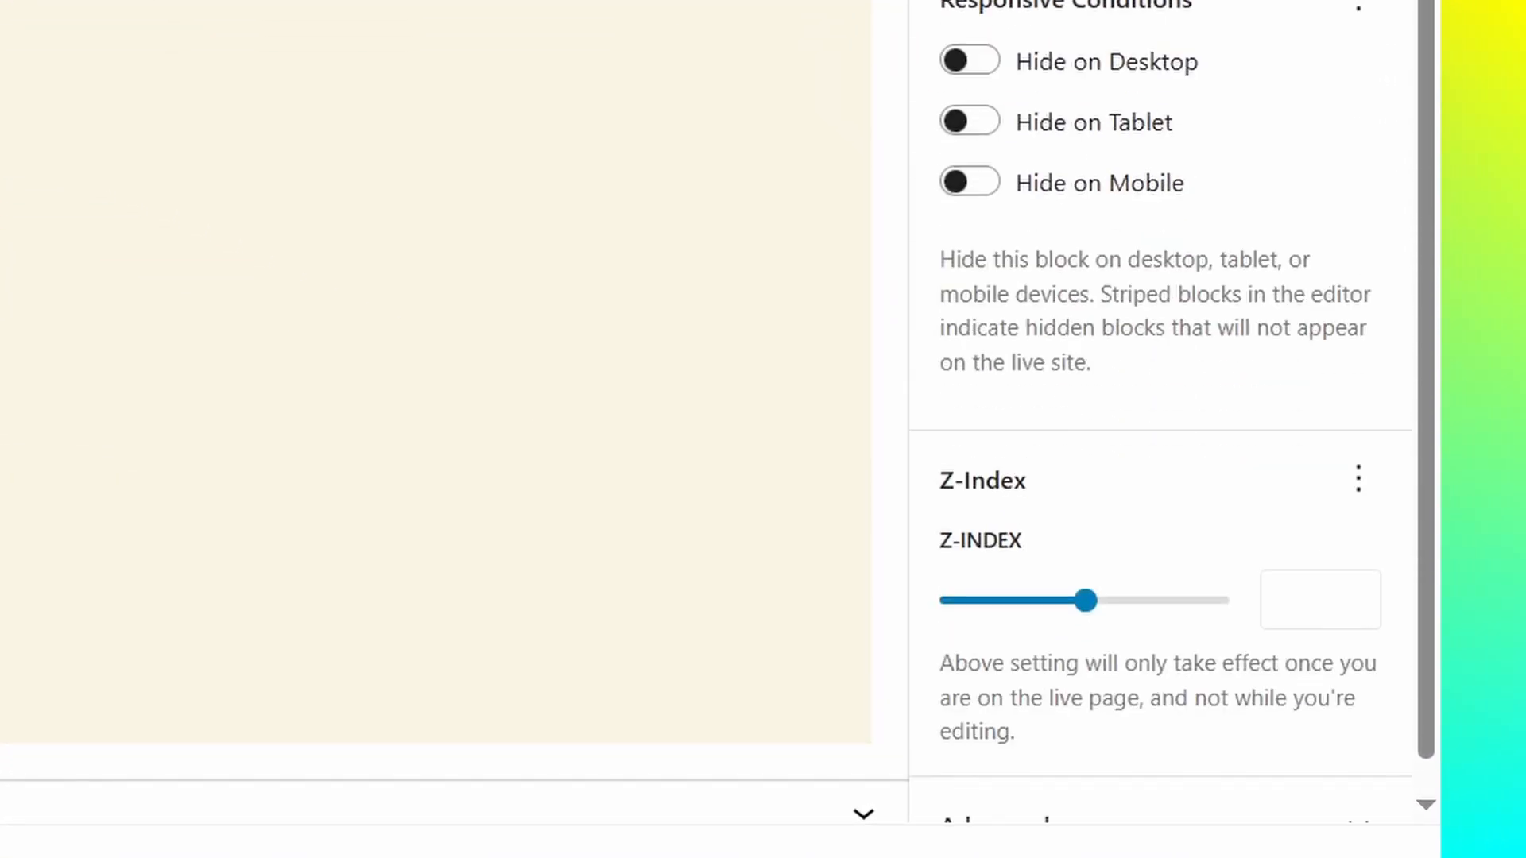
left_click(1237, 807)
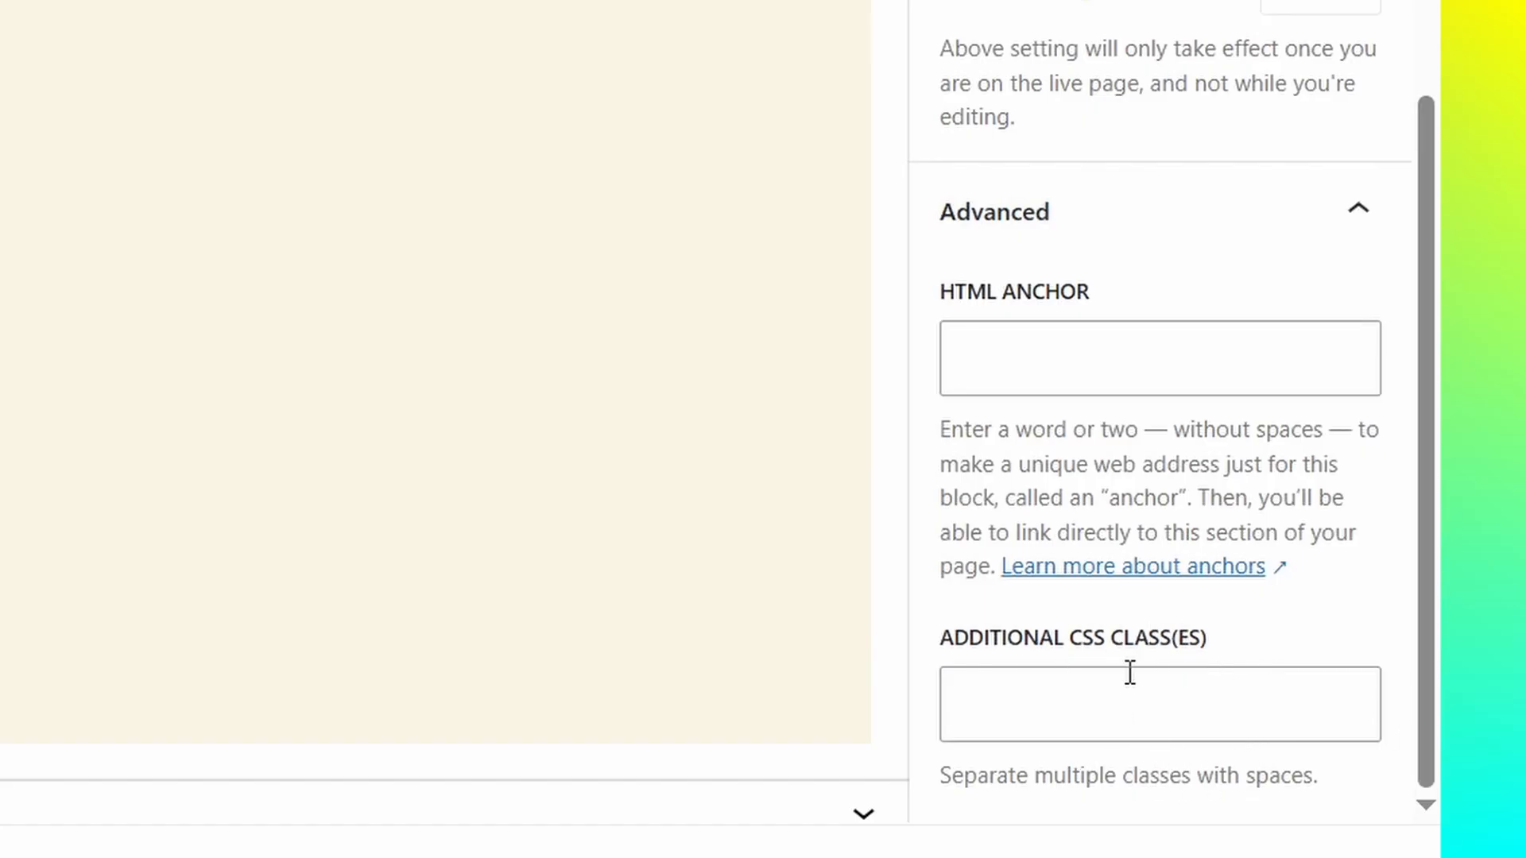
left_click(1257, 711)
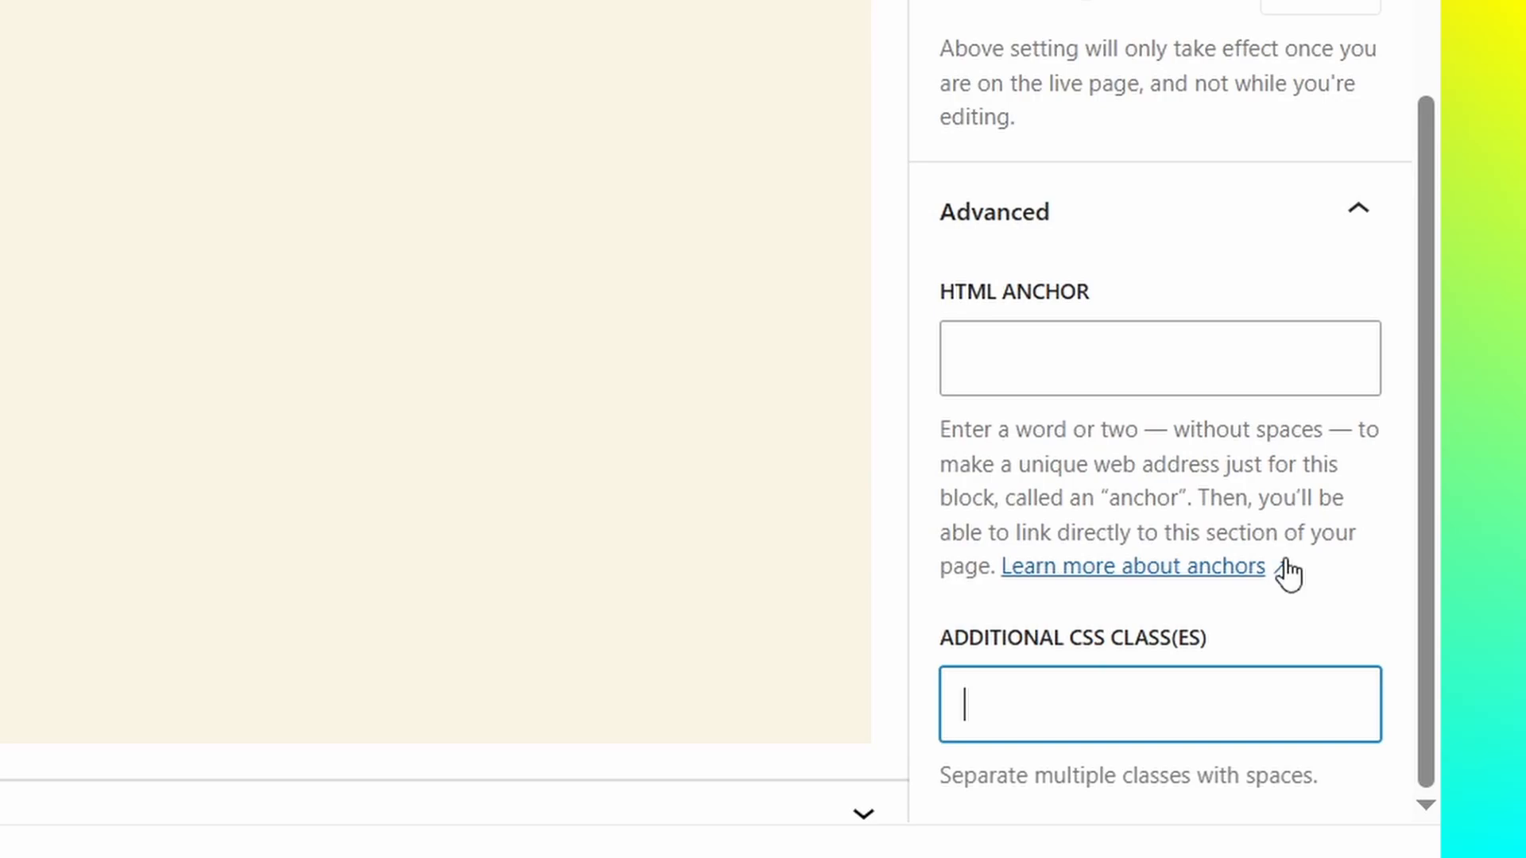
type("btn-fx")
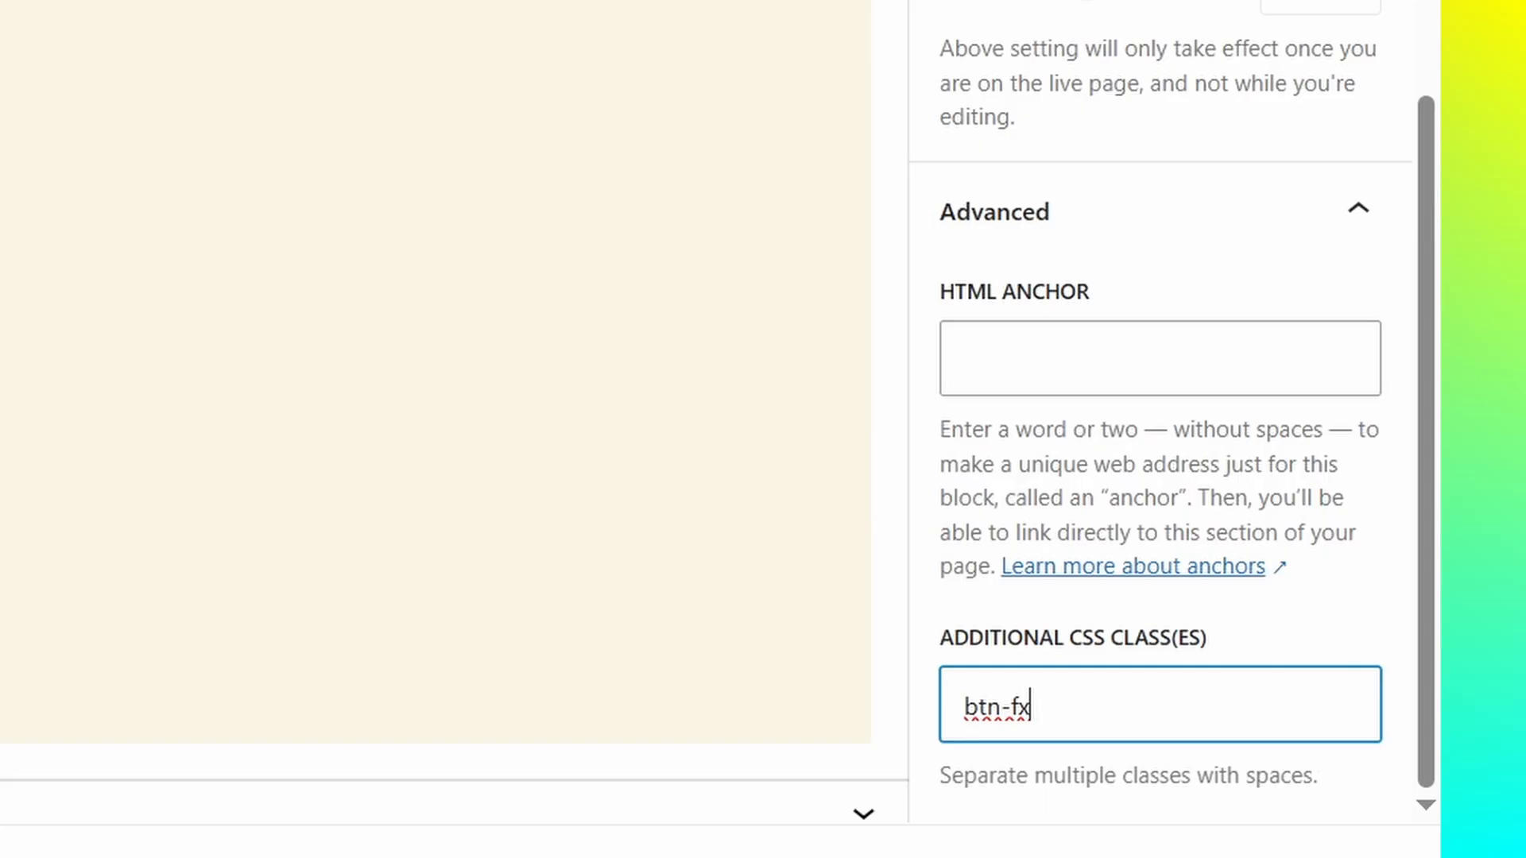
key("ctrl+a")
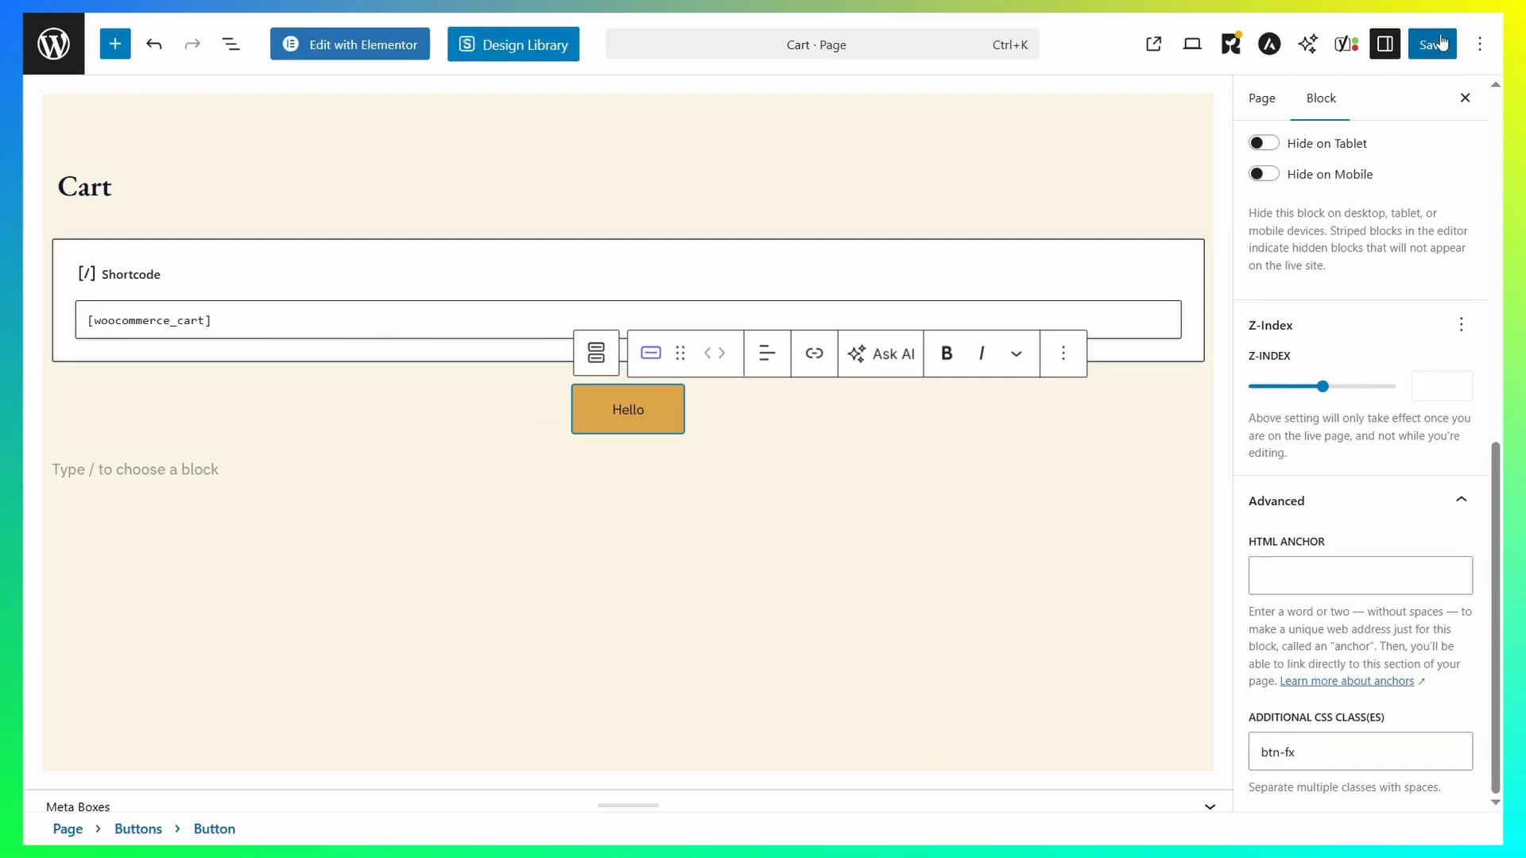
left_click(1422, 44)
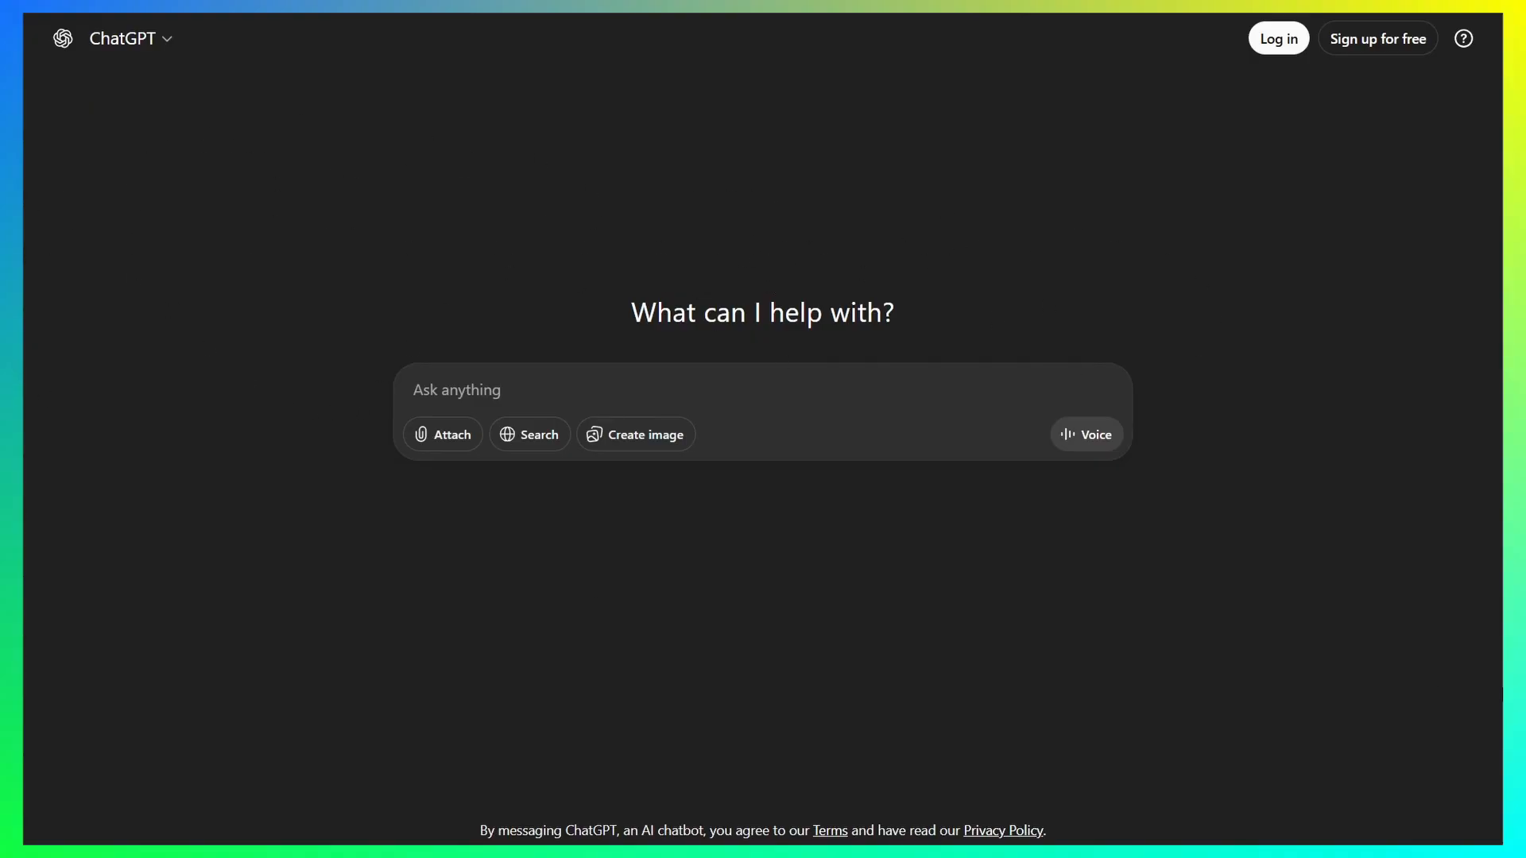
In ChatGPT, request CSS for the WordPress button class btn-fx with over-the-top shaking, hover shadows and a yellow pulse glow.
left_click(714, 385)
type("btn-fx.")
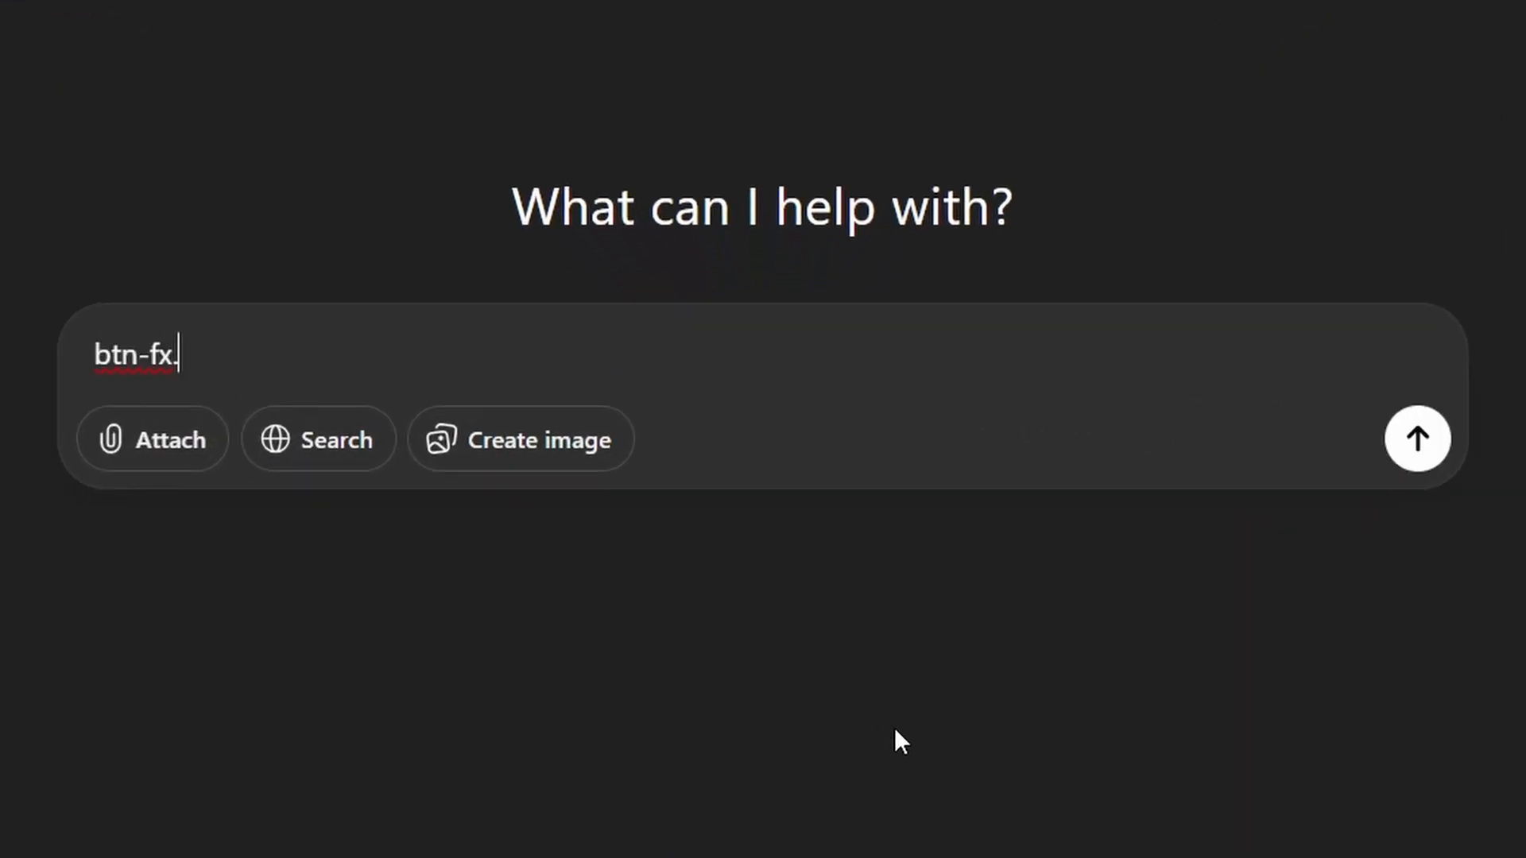
key("shift+Return")
key("shift+Return")
type("I need you to write a css code for a button in wordpress. I added the css class at the top 'btn-fx' The effects I want are over the top shaking effects, shadows when I hover.. pulse glow even with yellow")
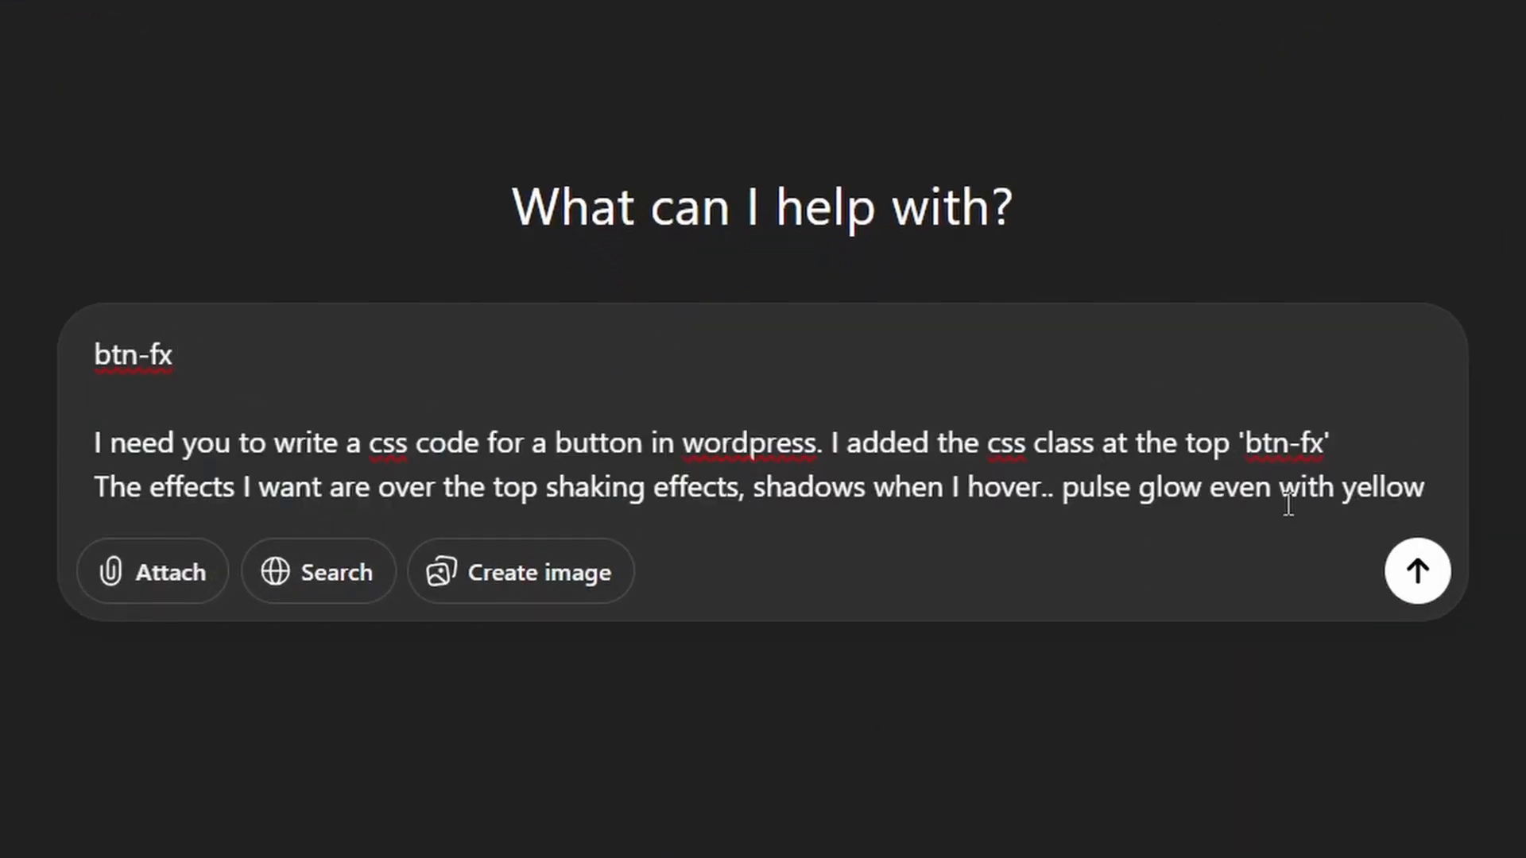
left_click_drag(203, 354, 68, 359)
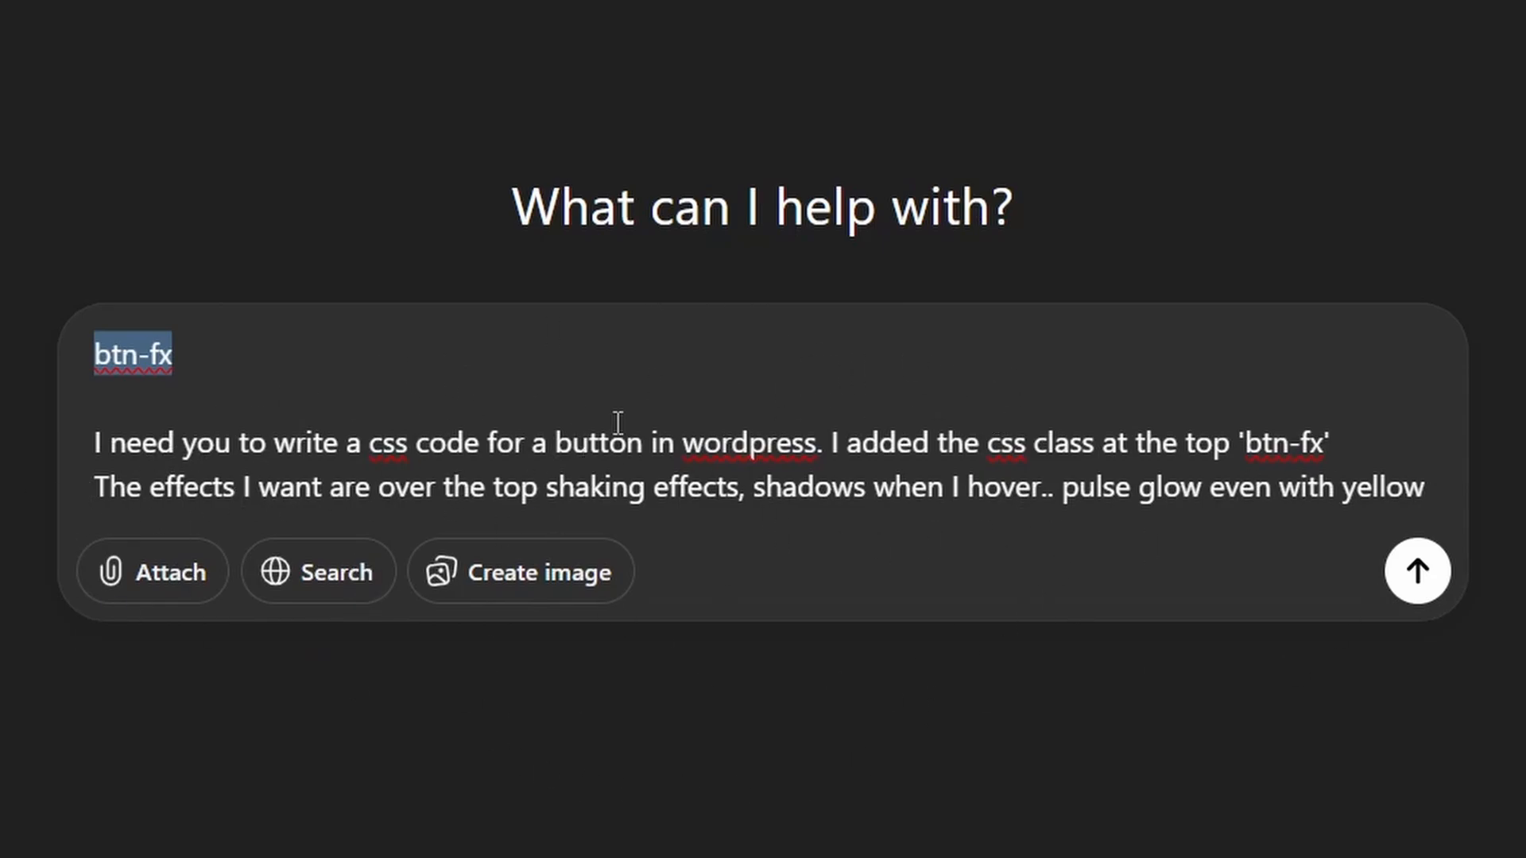
left_click_drag(1246, 442, 1310, 442)
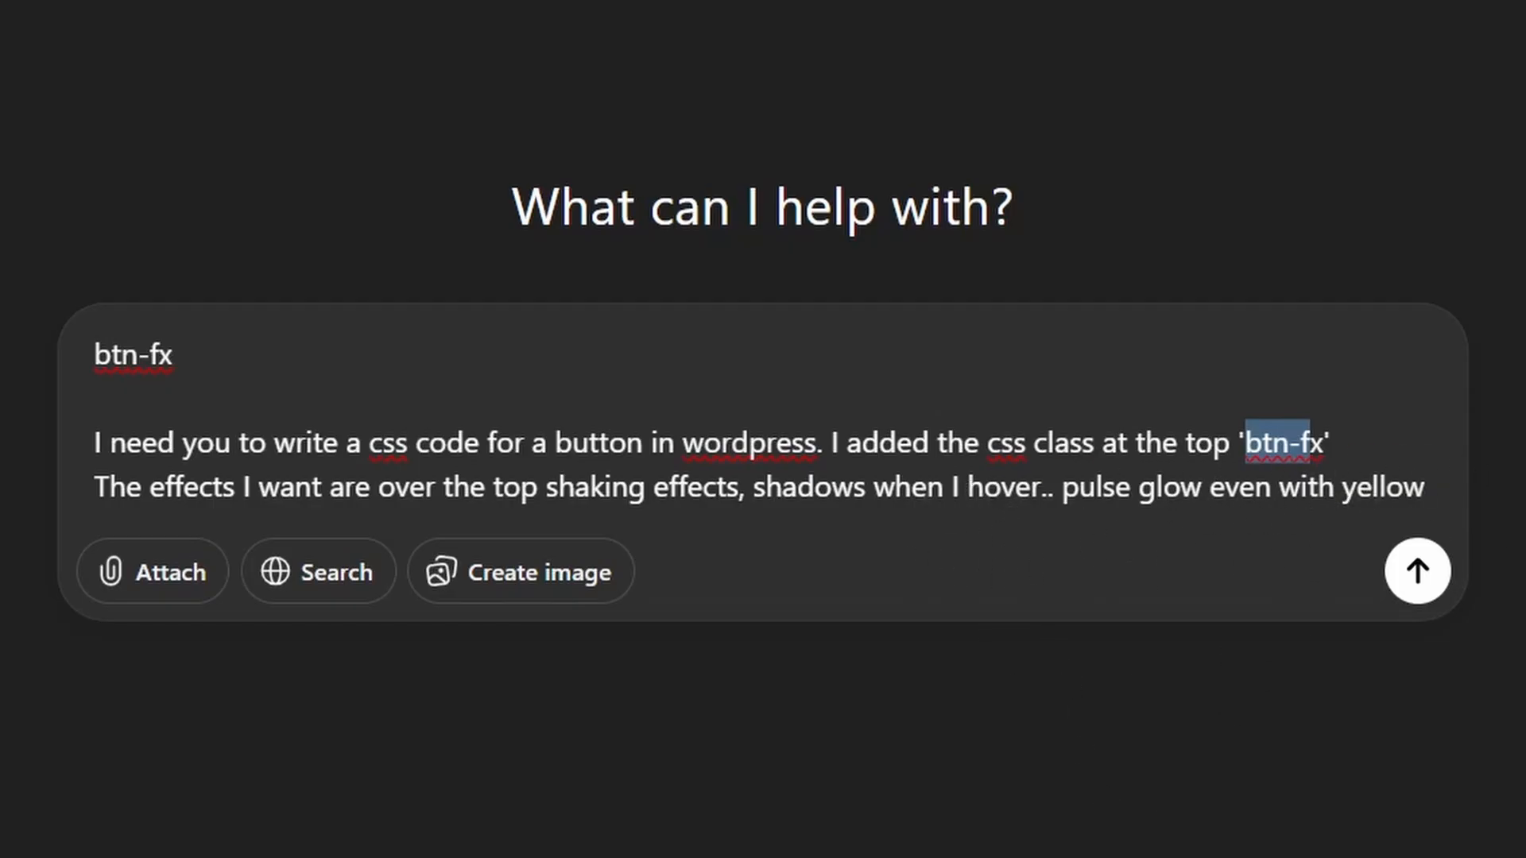
left_click(782, 492)
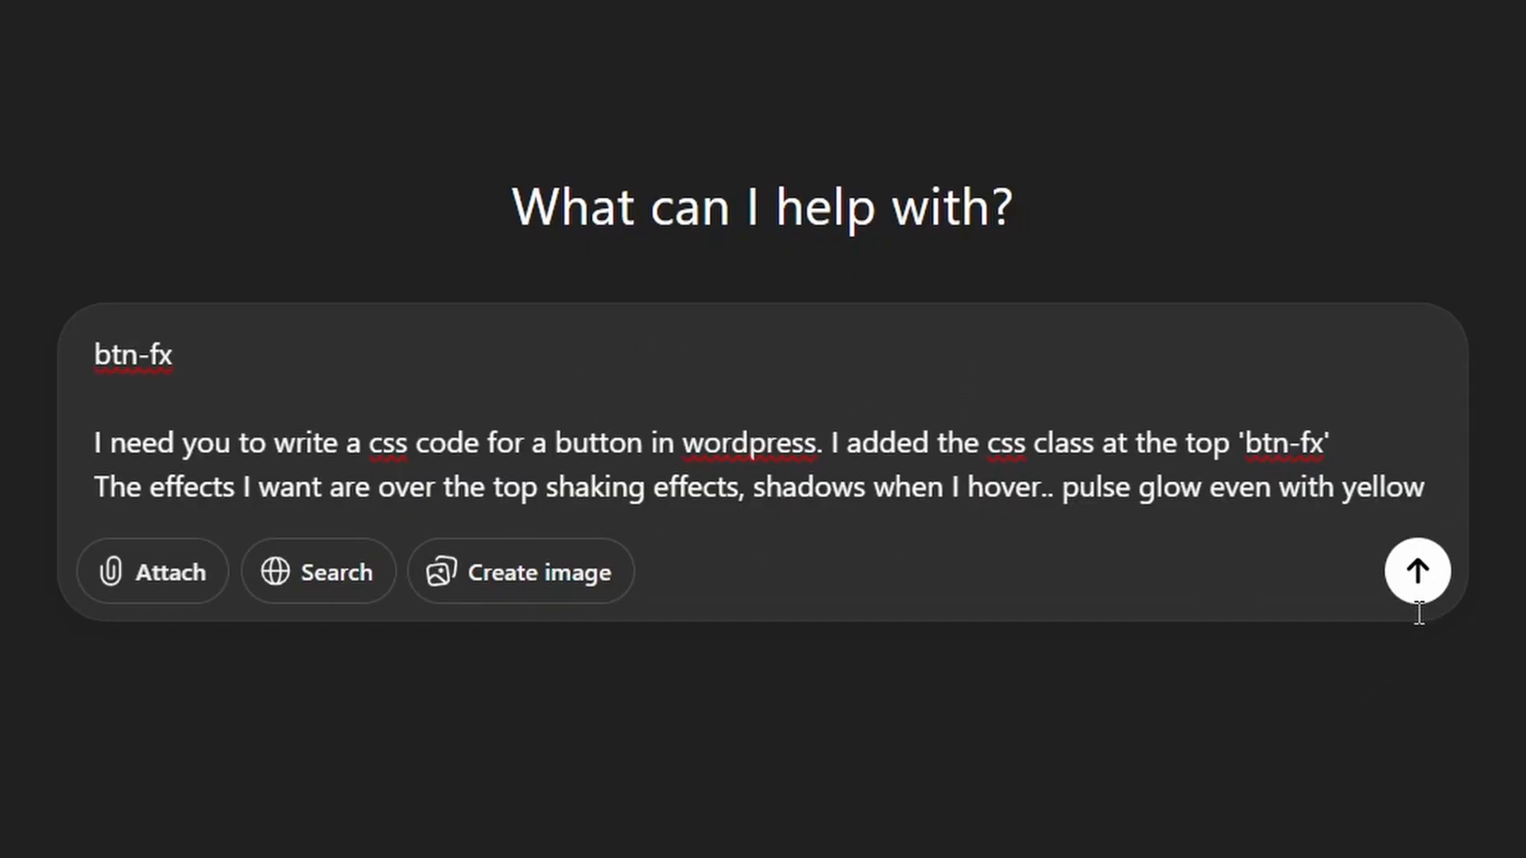
left_click(1417, 574)
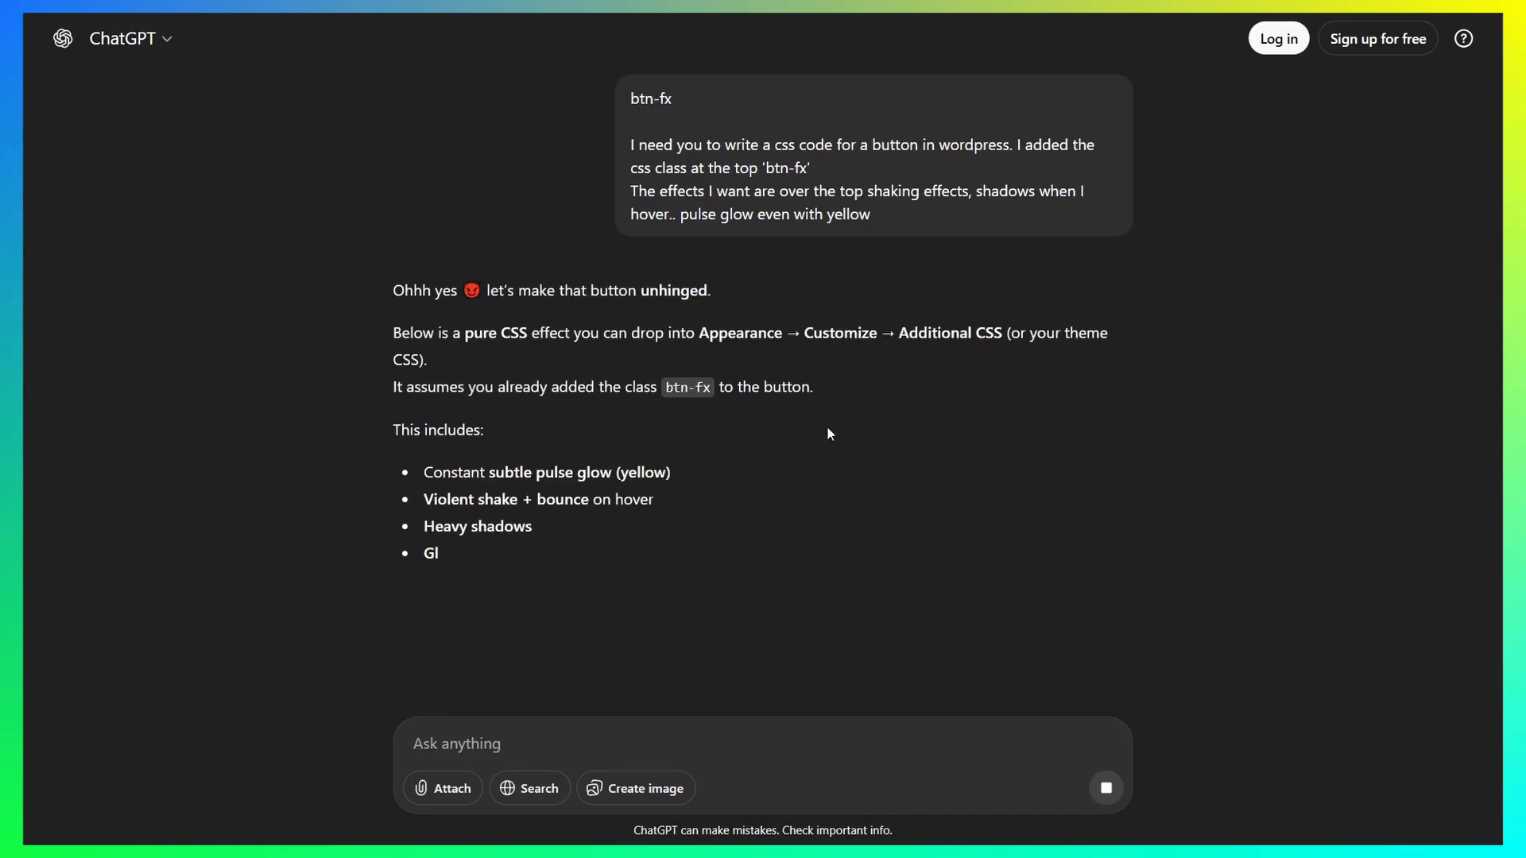
Review the generated button CSS and copy the whole code block.
scroll(703, 385, "down", 1)
scroll(555, 308, "down", 8)
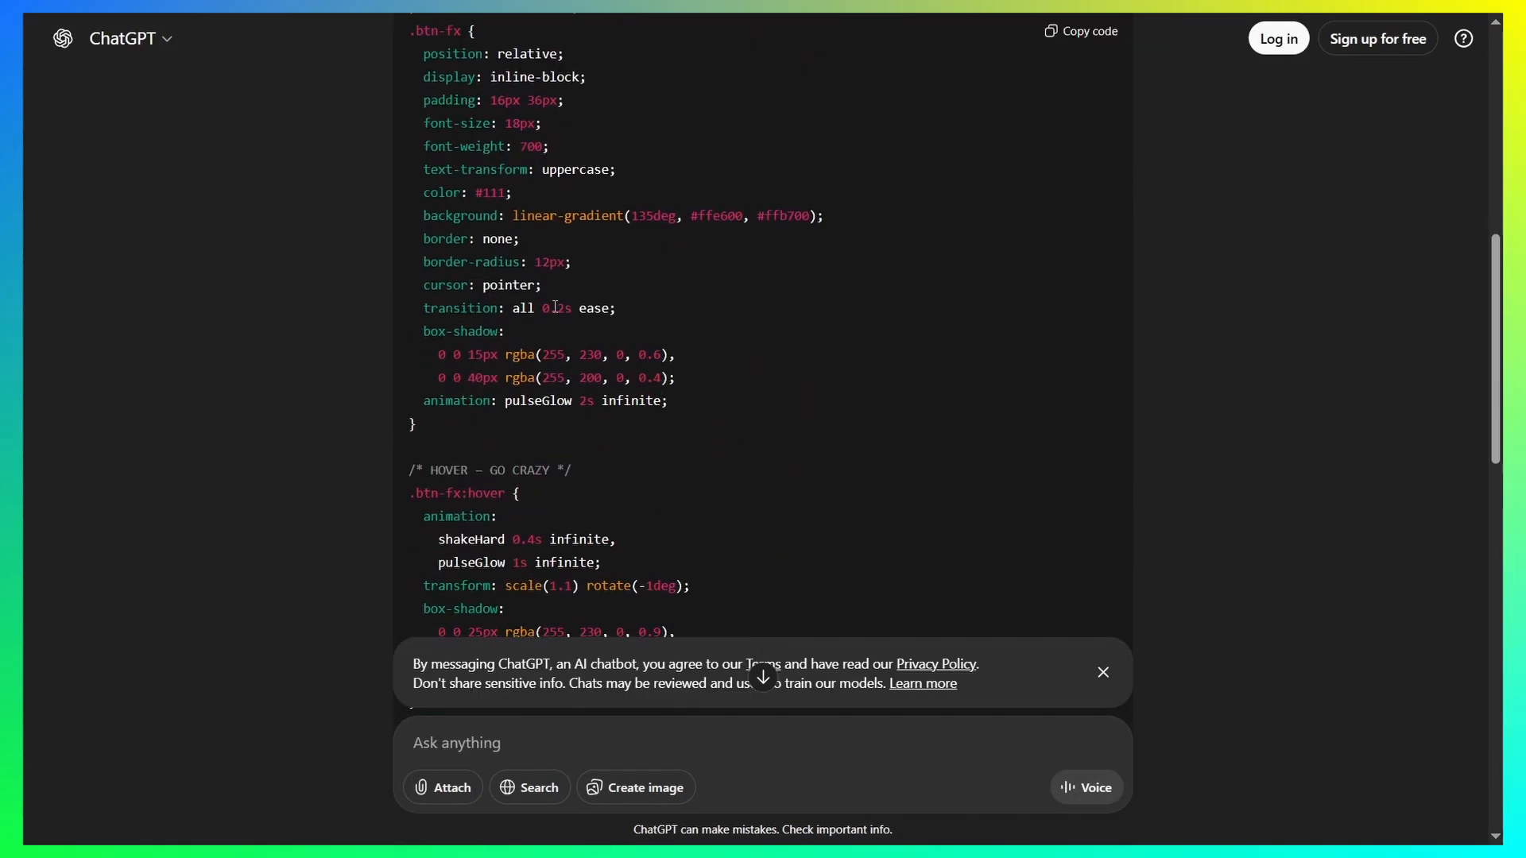
scroll(555, 307, "up", 8)
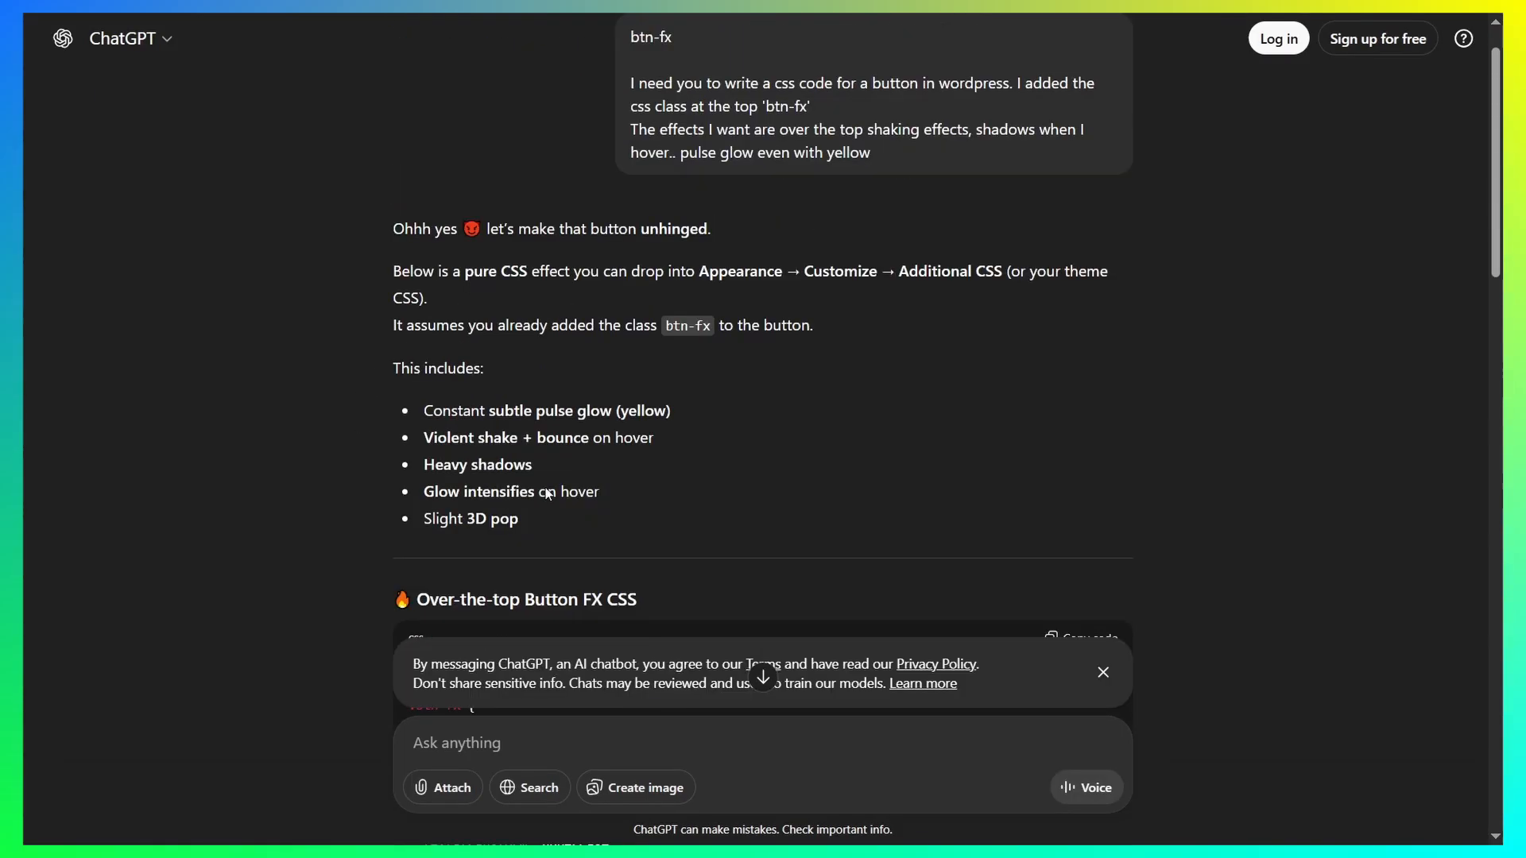
scroll(780, 475, "down", 7)
scroll(619, 231, "up", 3)
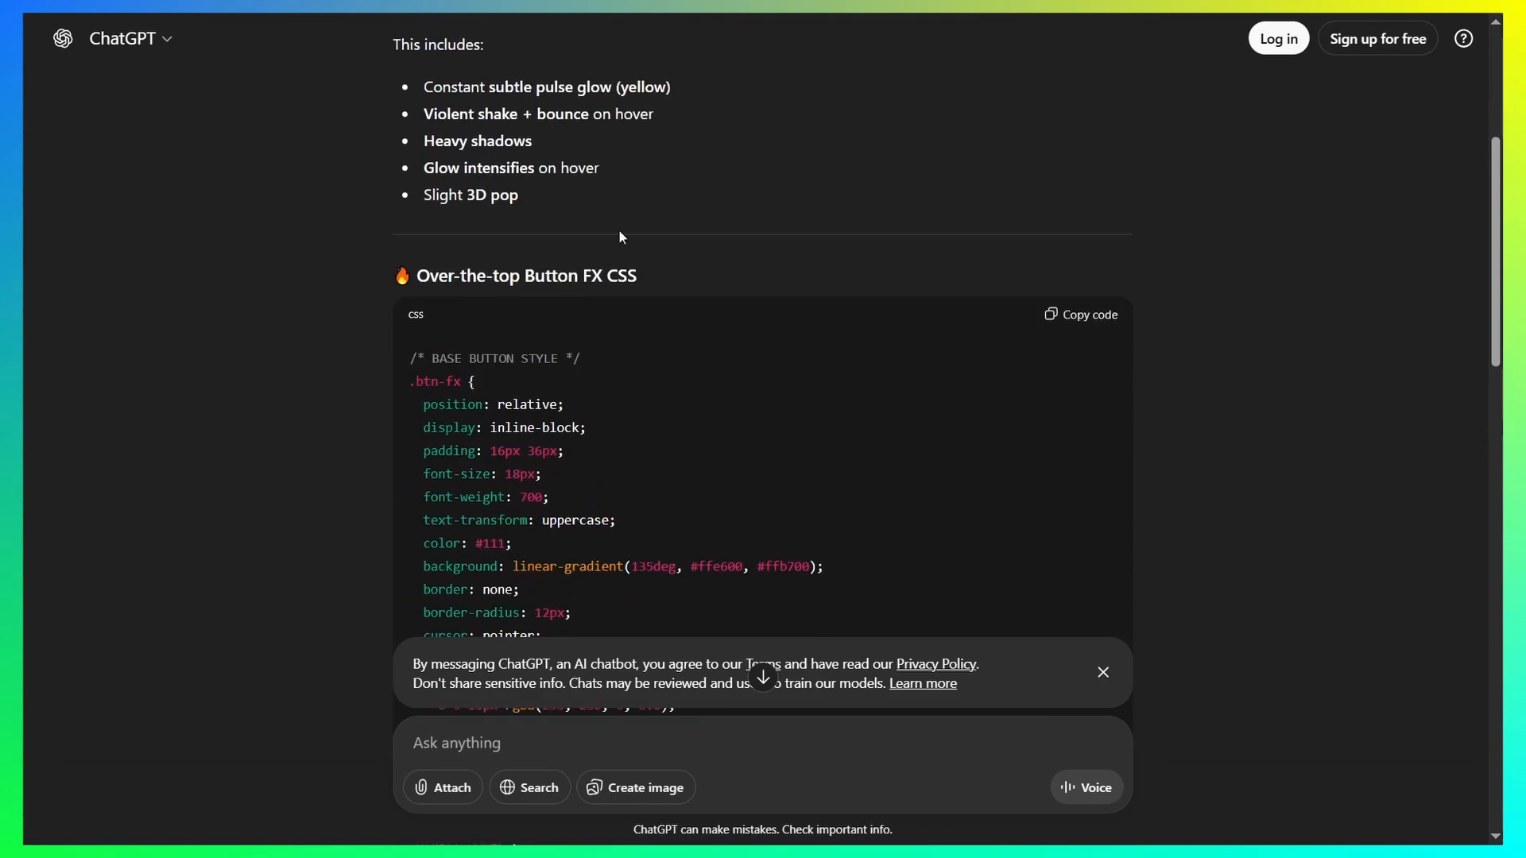
left_click(1074, 320)
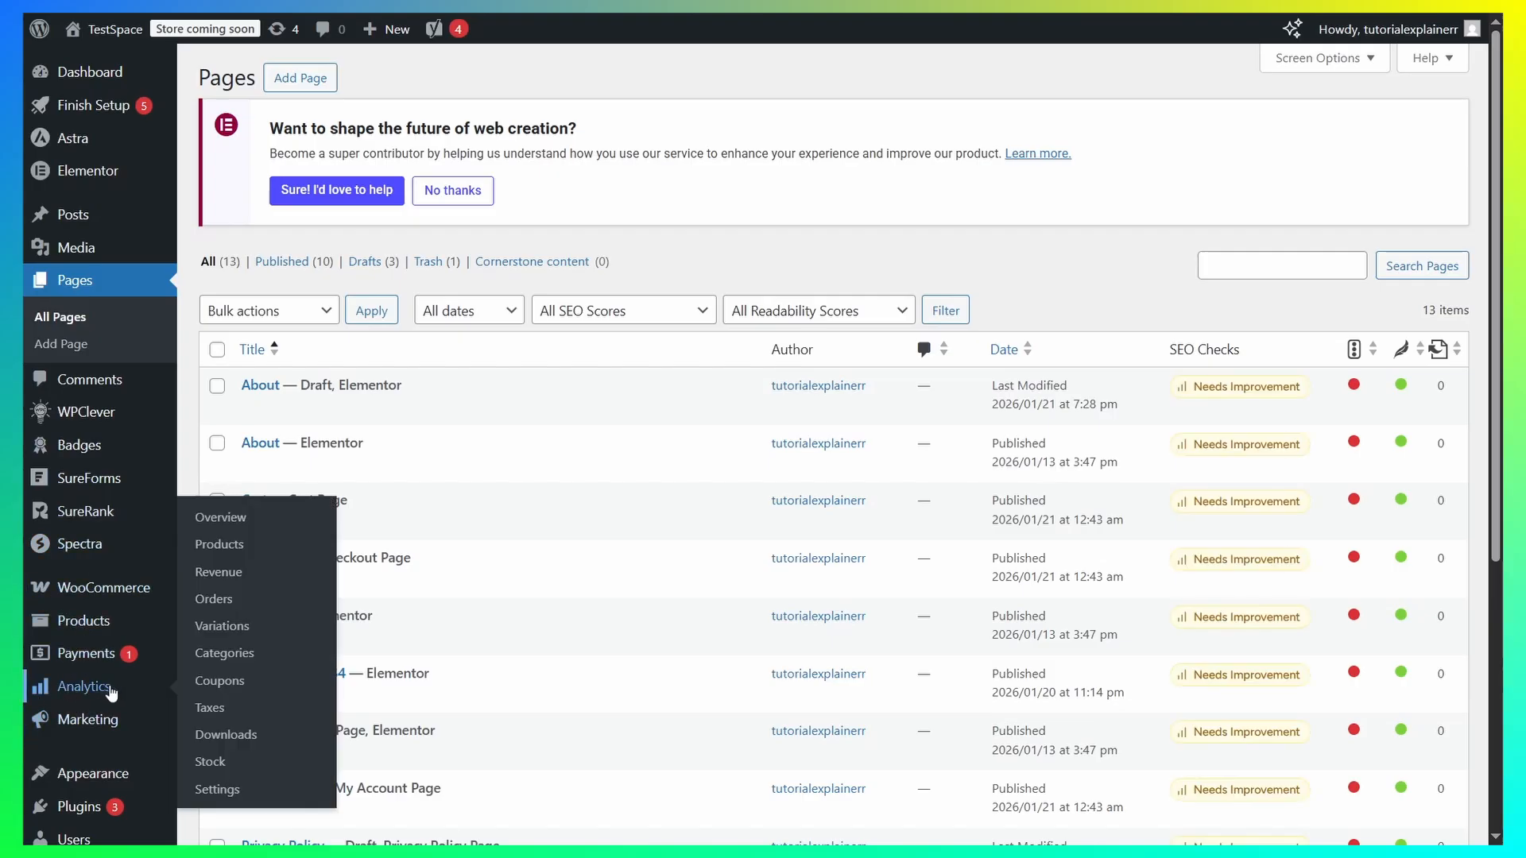
Back in WordPress, paste the copied button code into the theme customizer's Additional CSS.
scroll(112, 691, "down", 5)
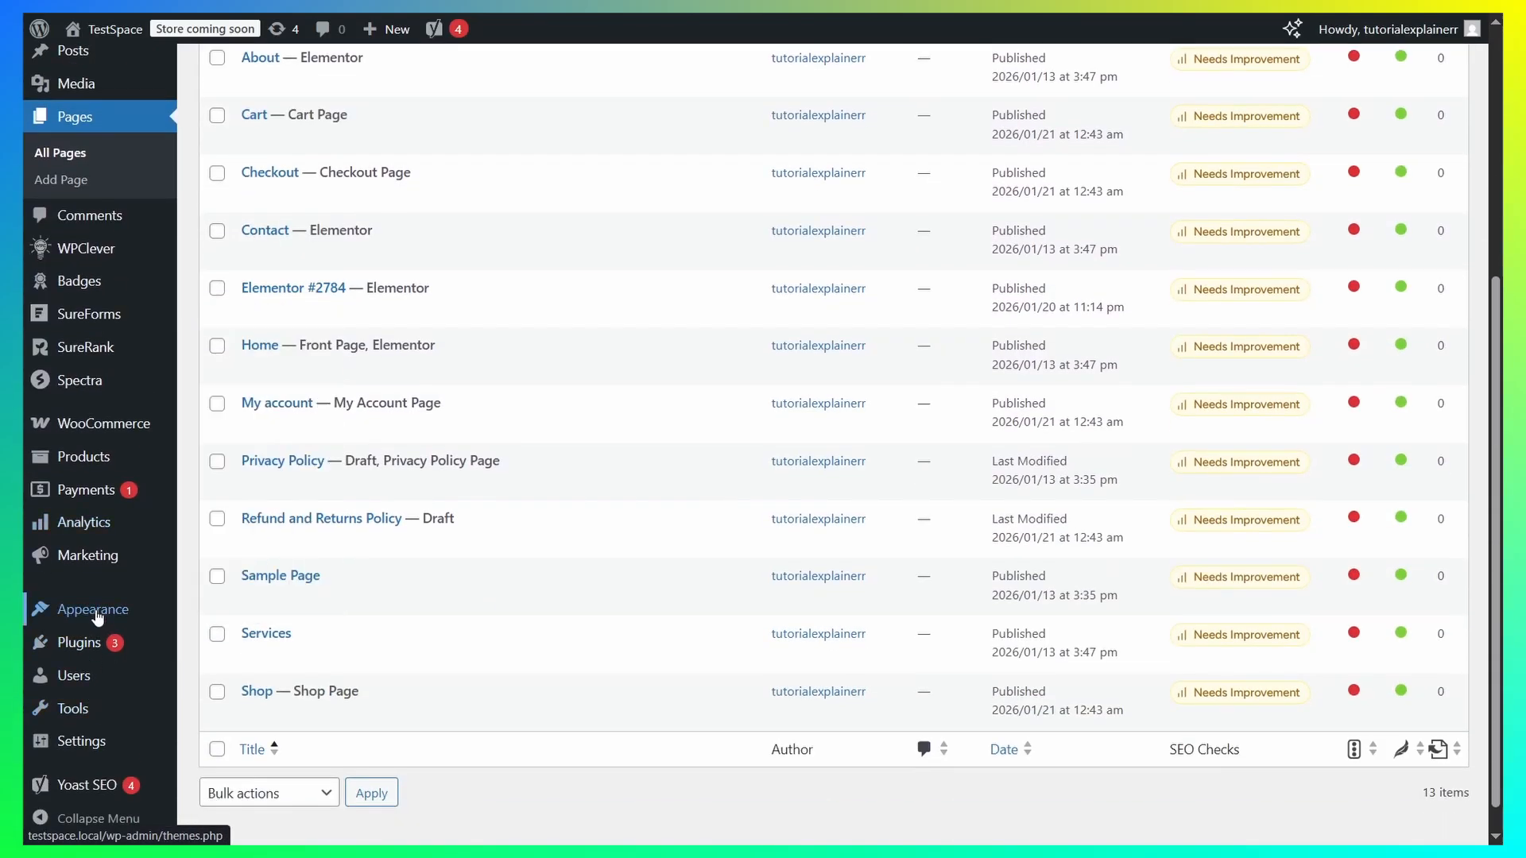
mouse_move(95, 617)
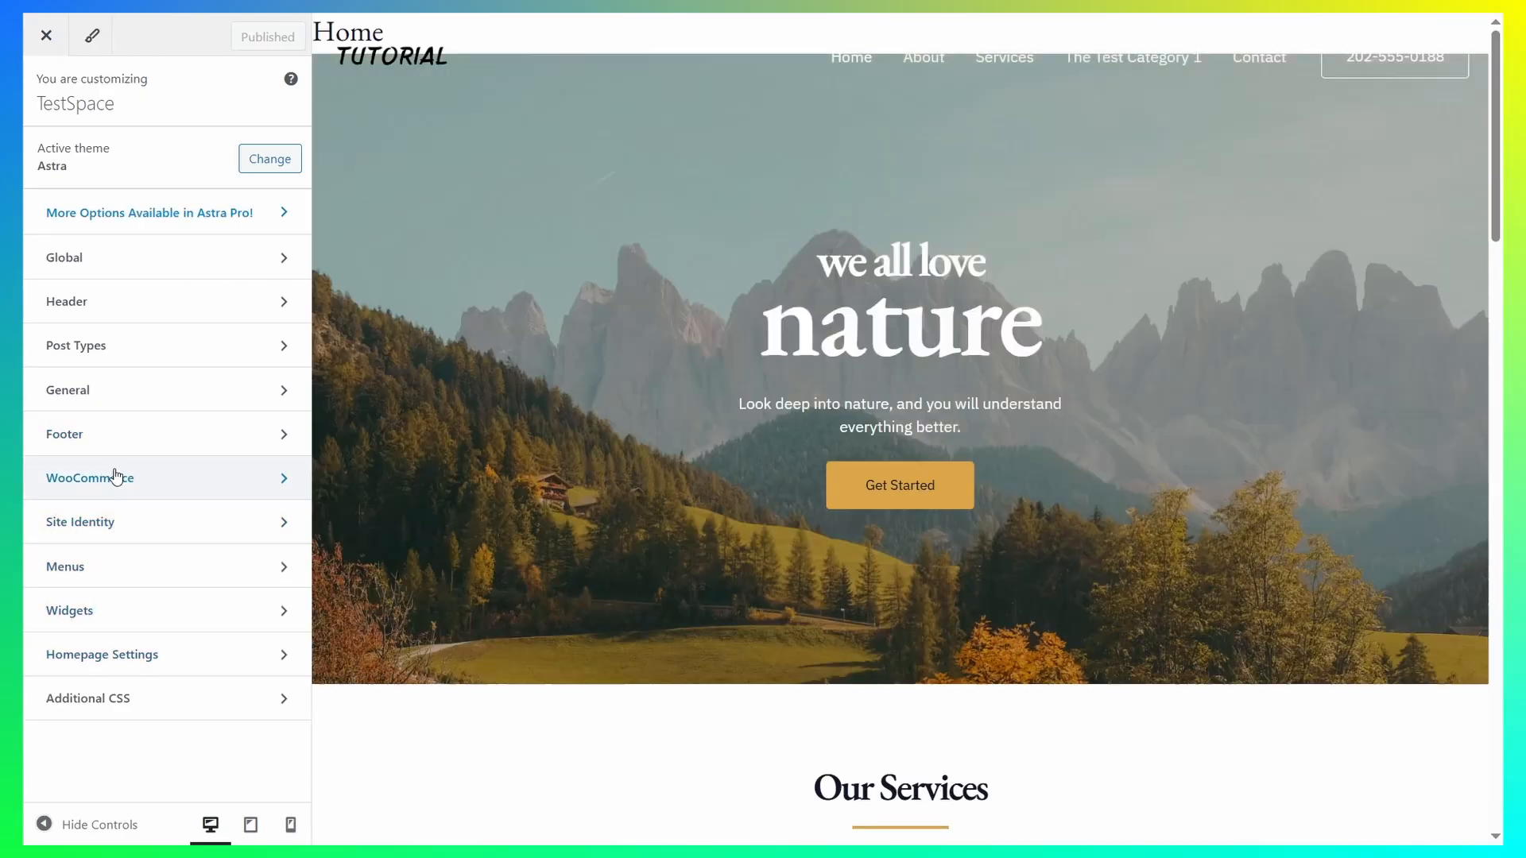
left_click(133, 699)
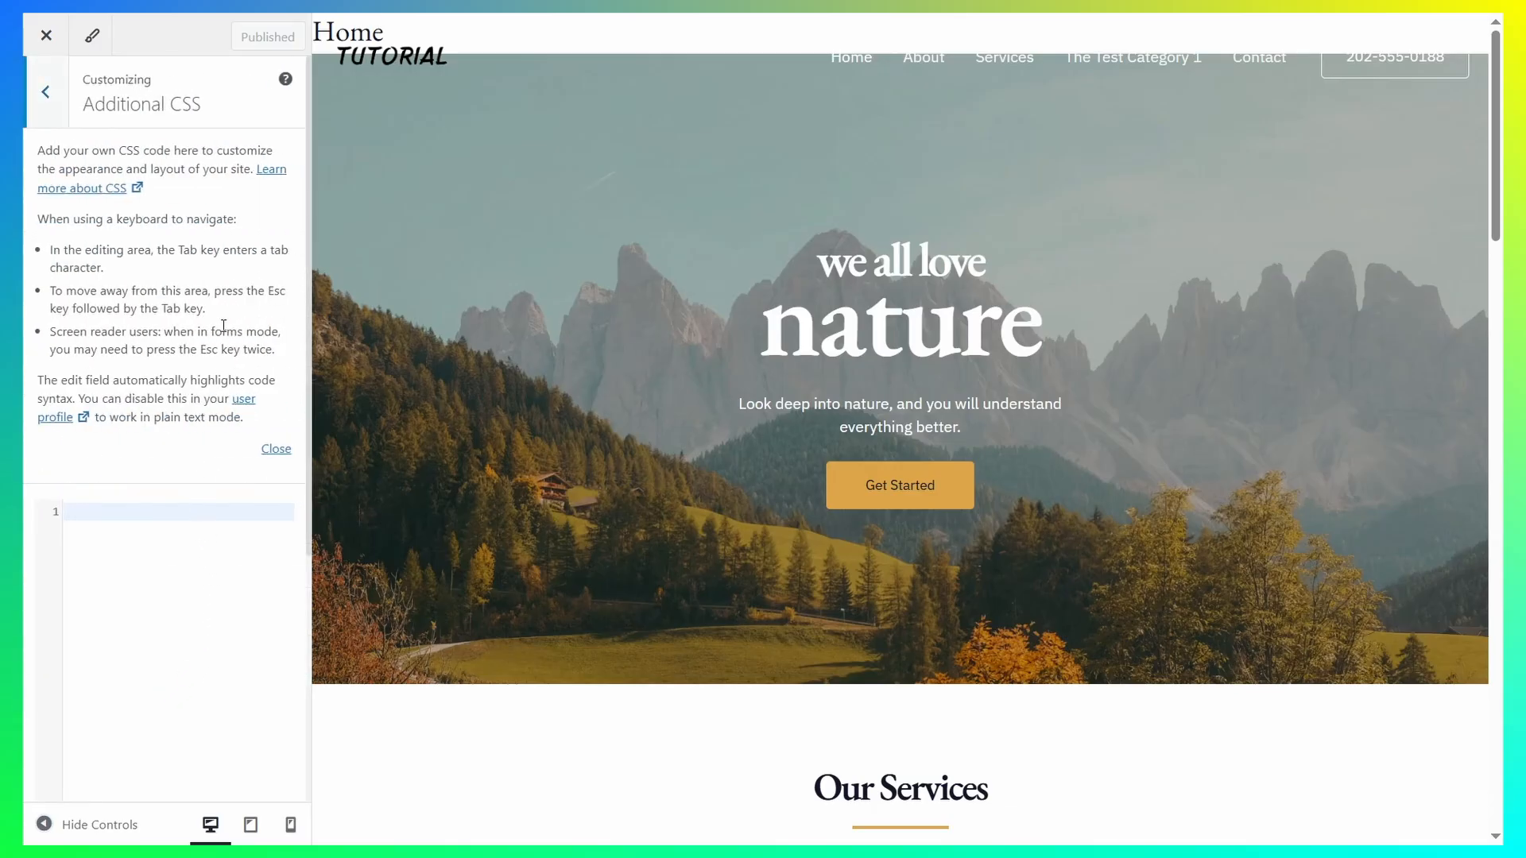
left_click(157, 516)
key("ctrl+v")
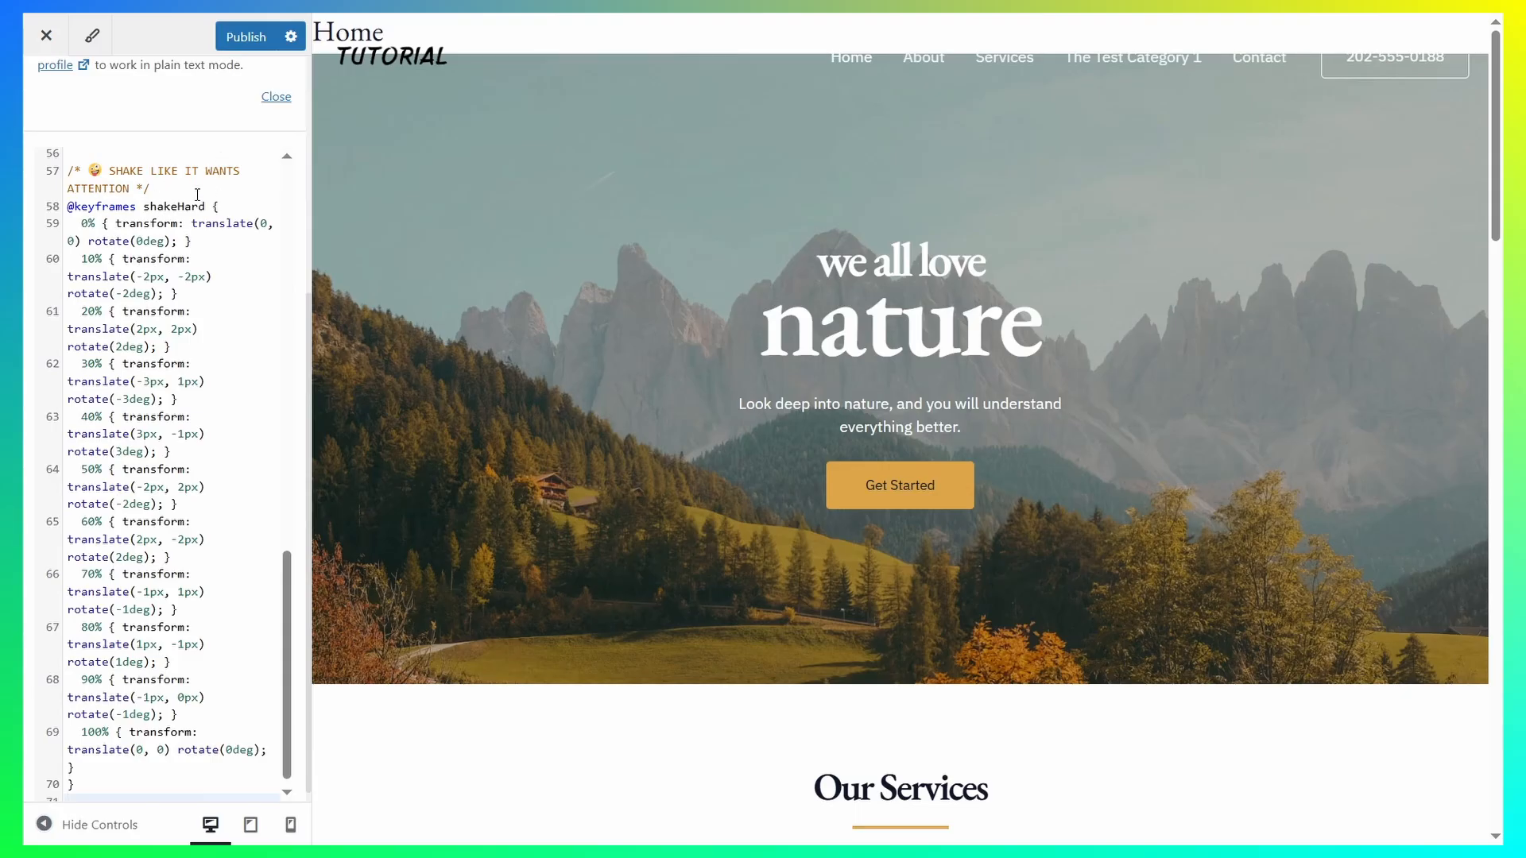
Check the .btn-fx selector at the start of the pasted CSS and publish the customizer changes.
scroll(198, 243, "up", 15)
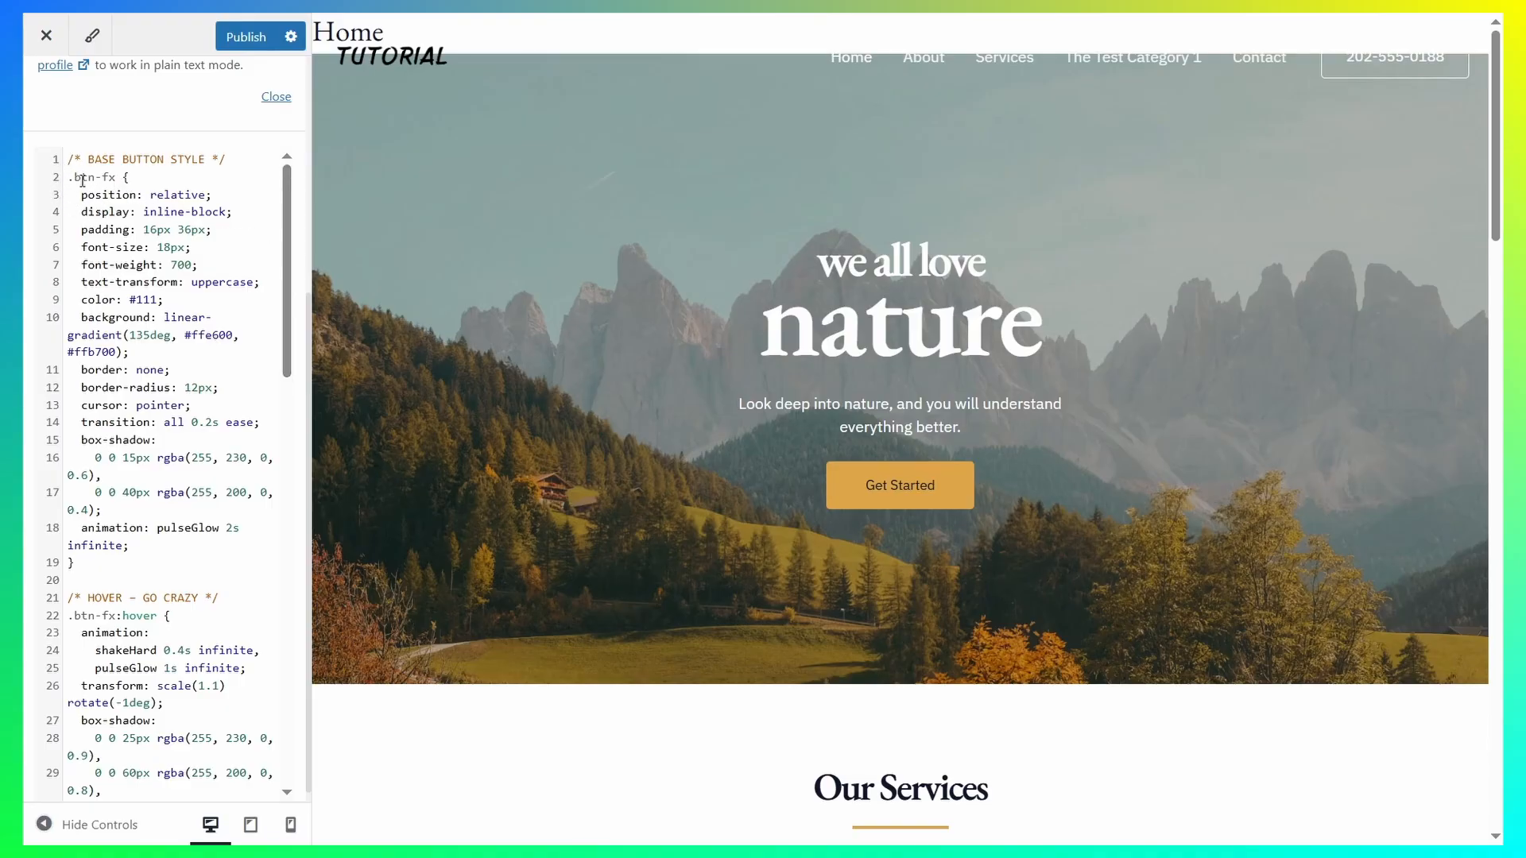
left_click_drag(93, 177, 113, 178)
left_click(246, 36)
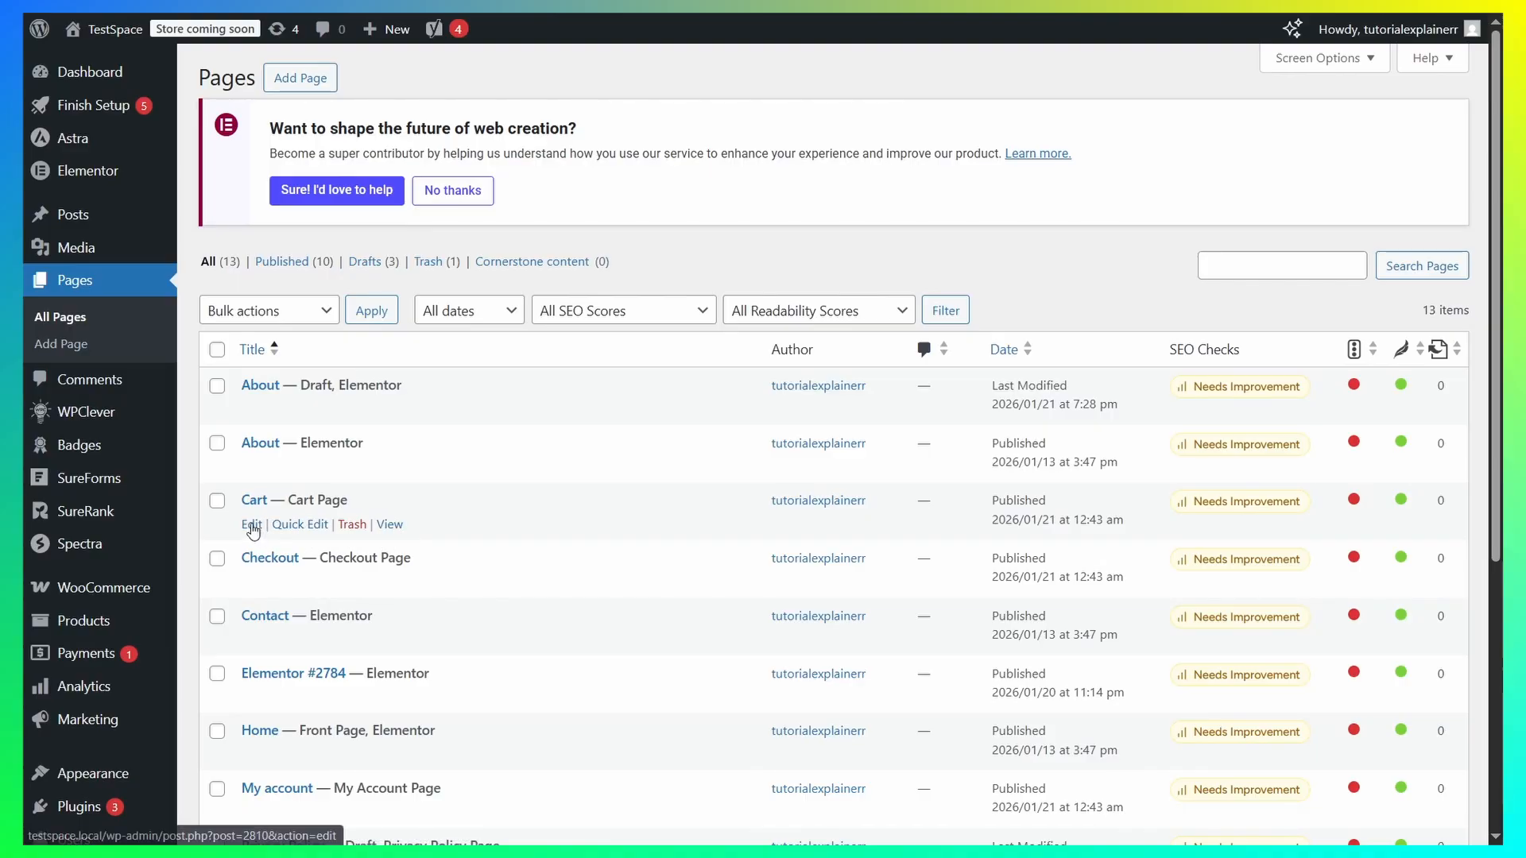
Reopen the Cart page in the editor, check the Hello button's additional CSS class, and view the live page.
left_click(397, 526)
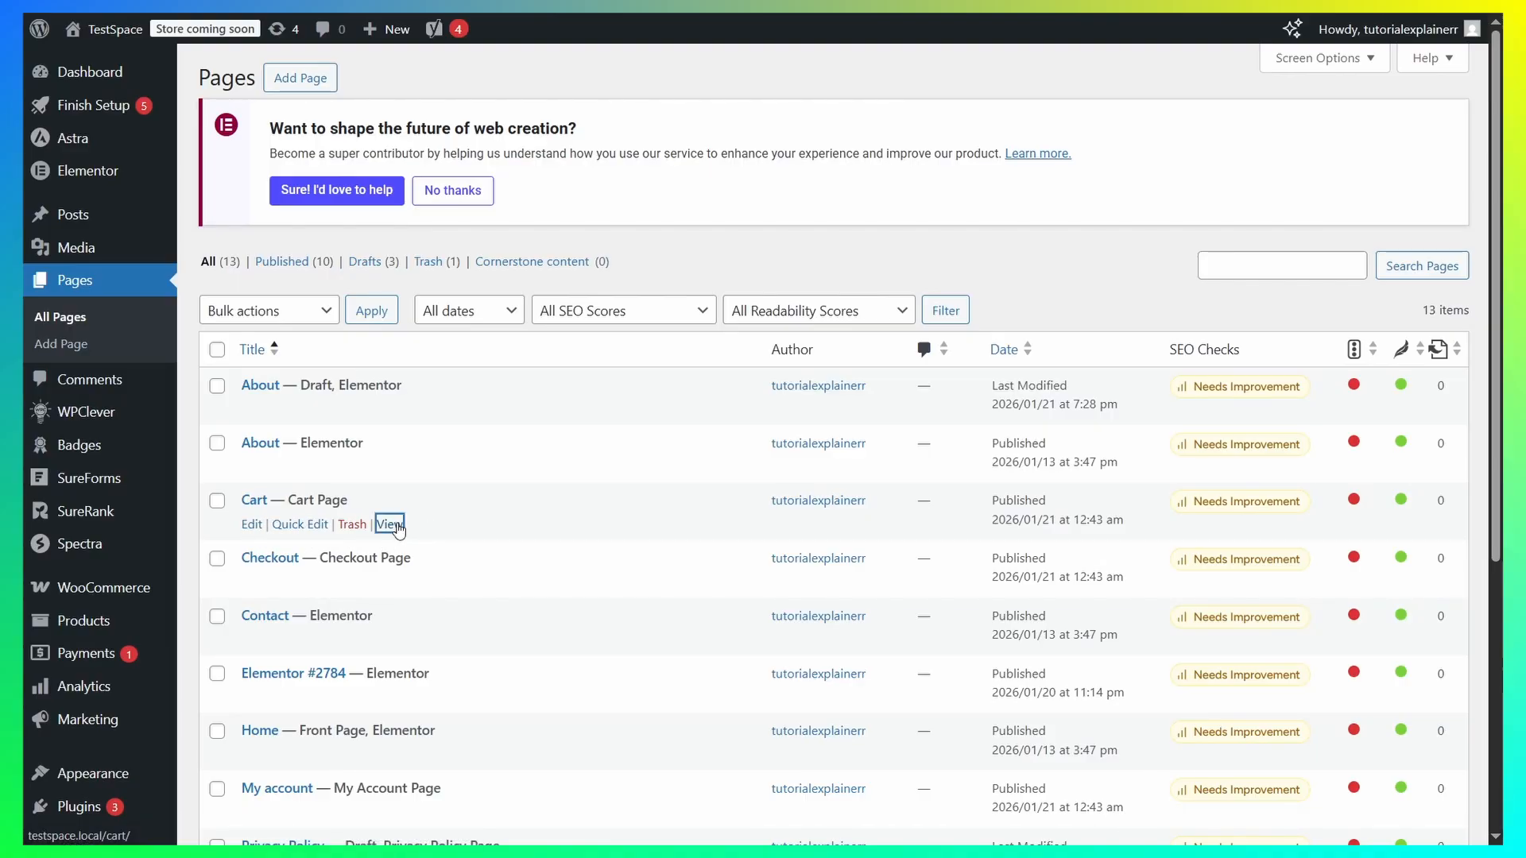
left_click(251, 525)
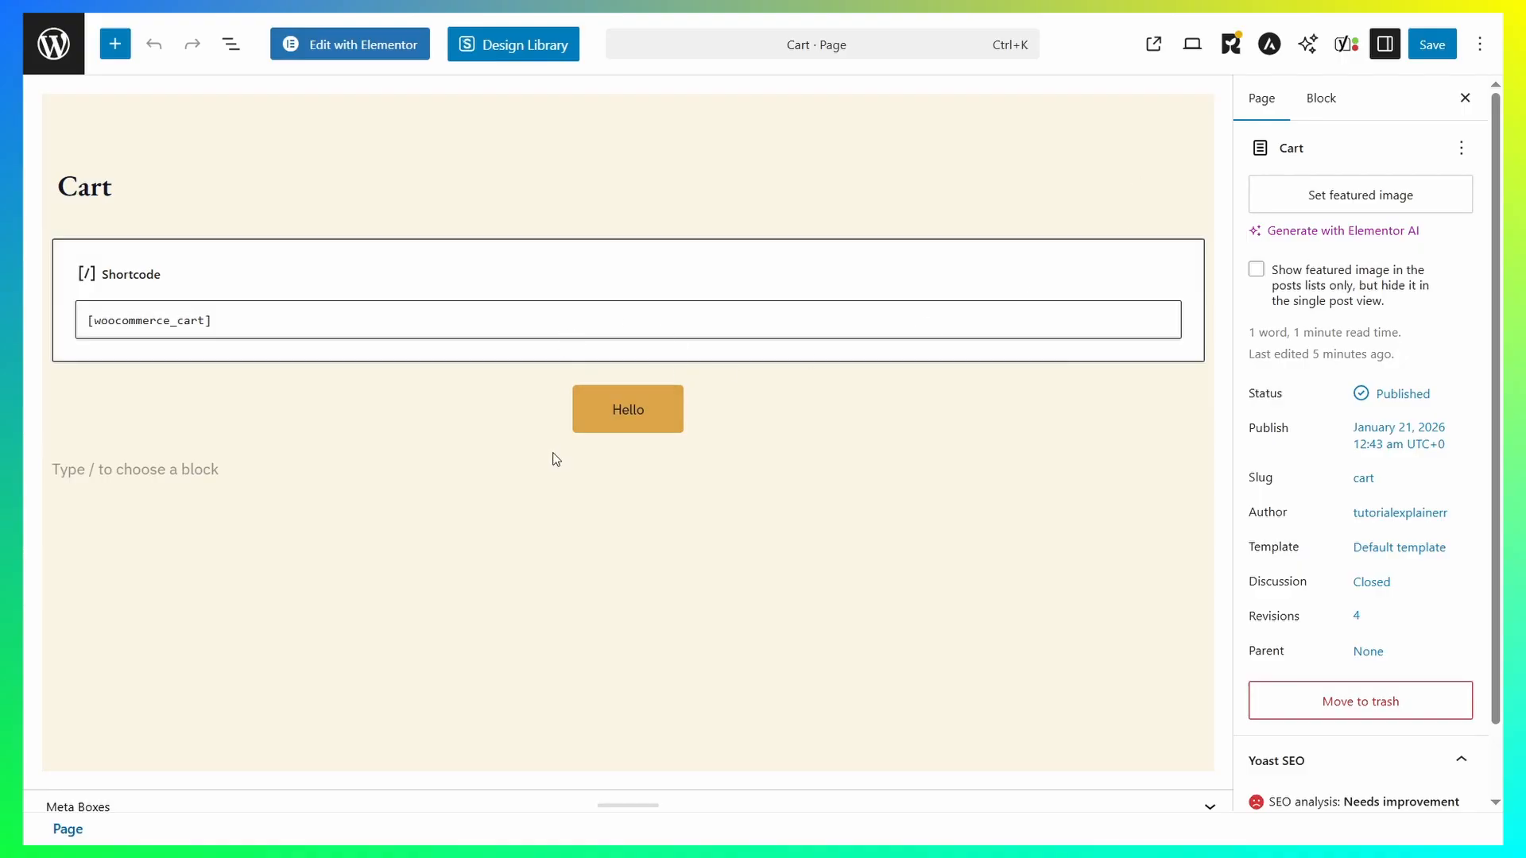
left_click(643, 415)
scroll(1317, 556, "down", 5)
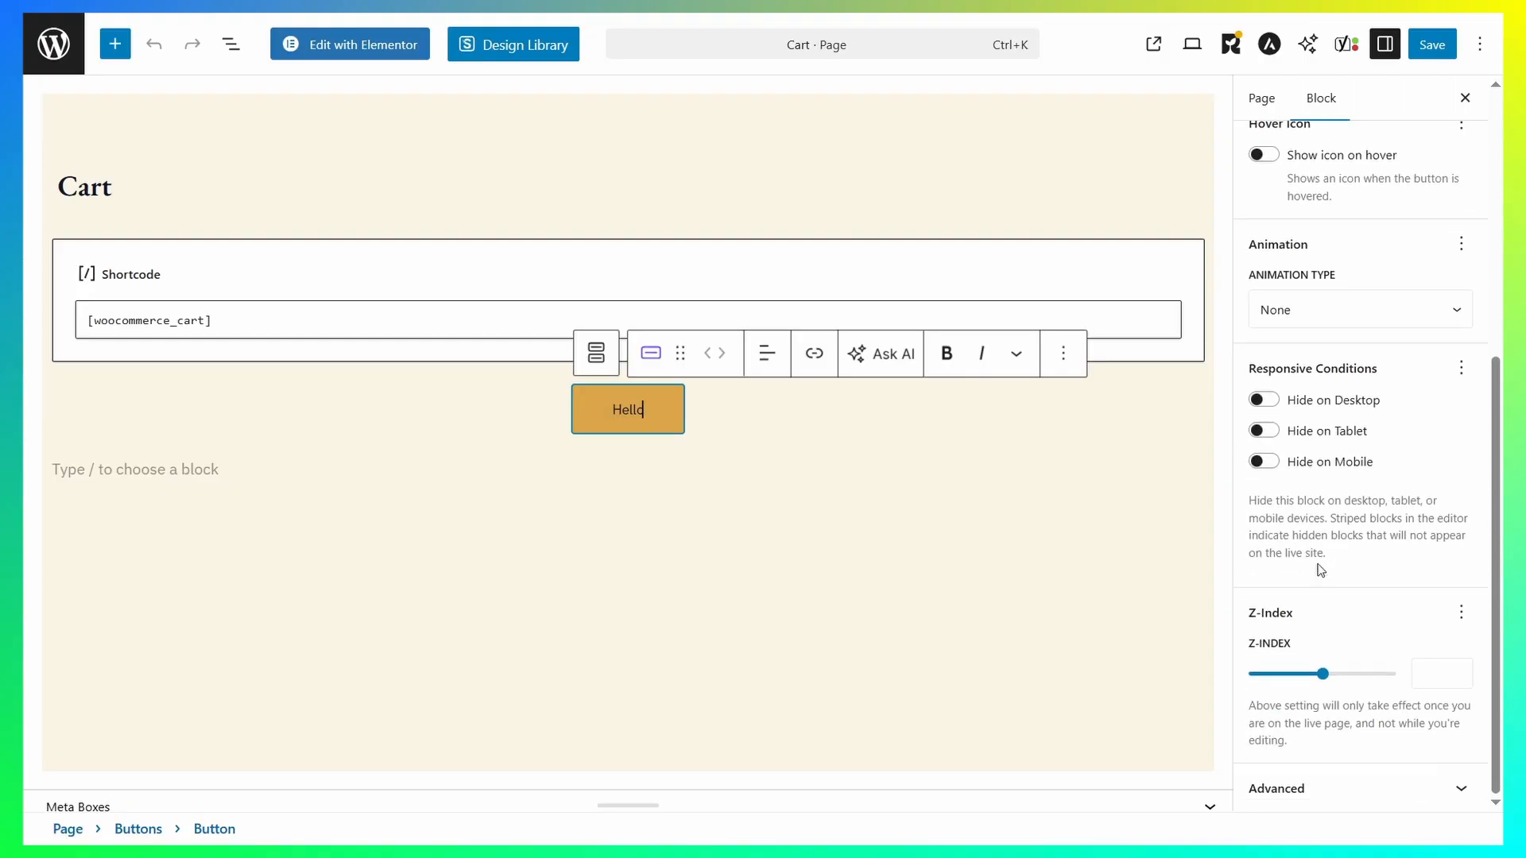
left_click(1366, 789)
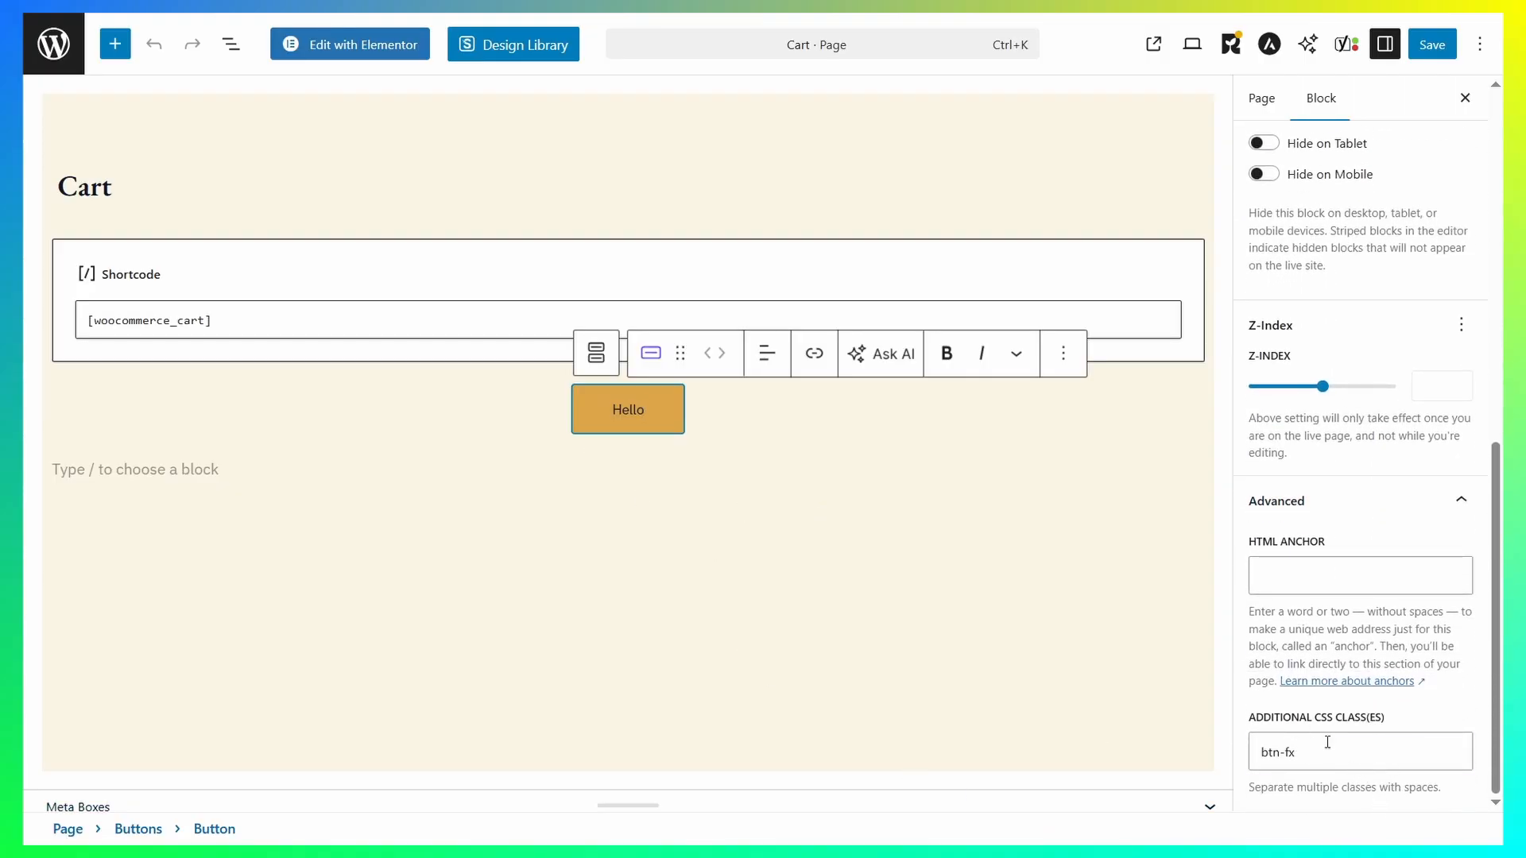
left_click_drag(1327, 742, 1190, 749)
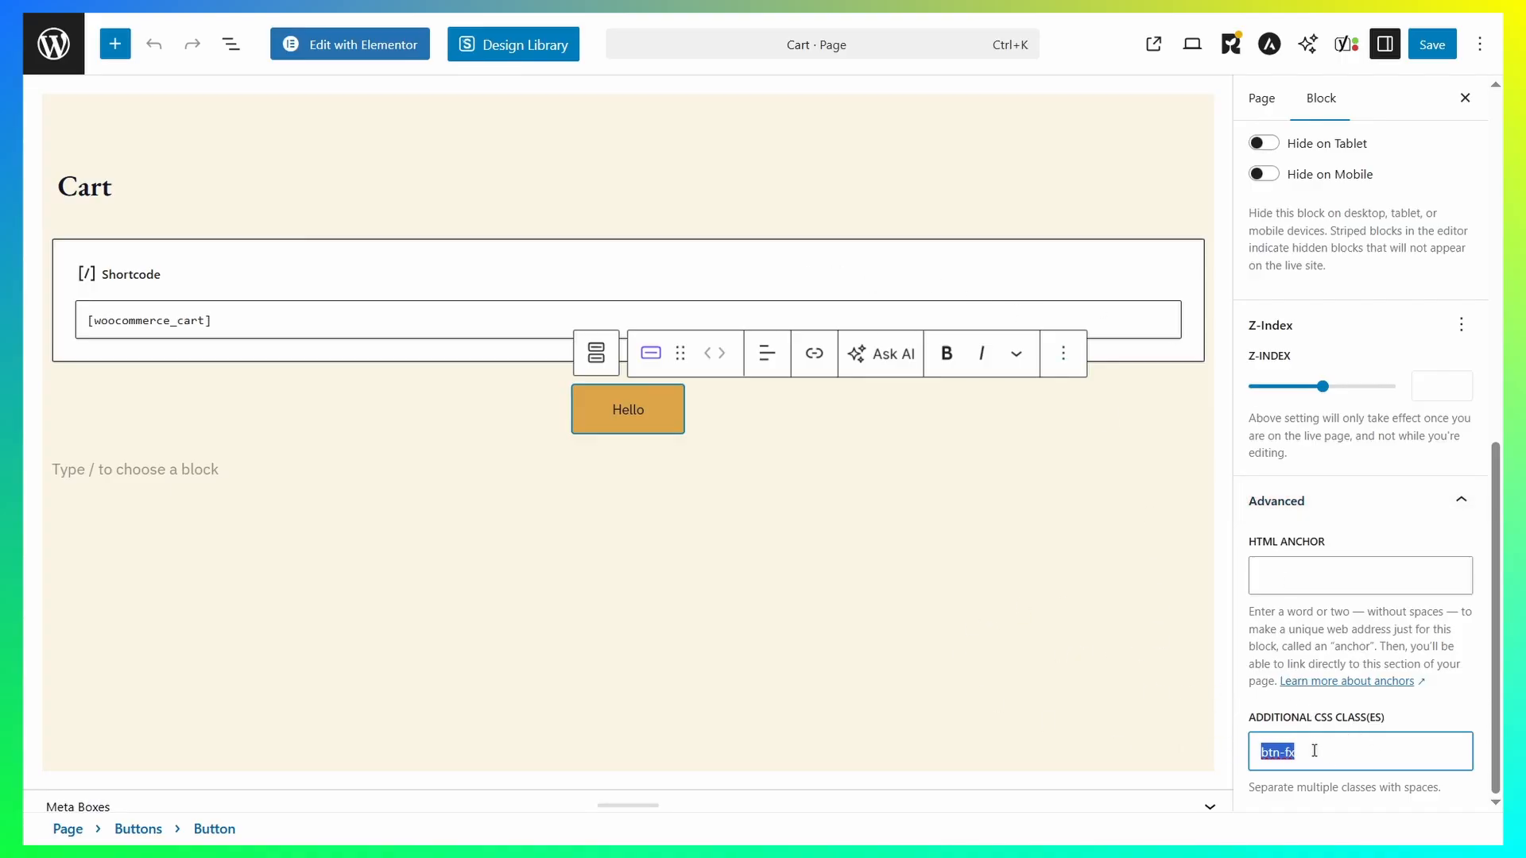
left_click(1149, 46)
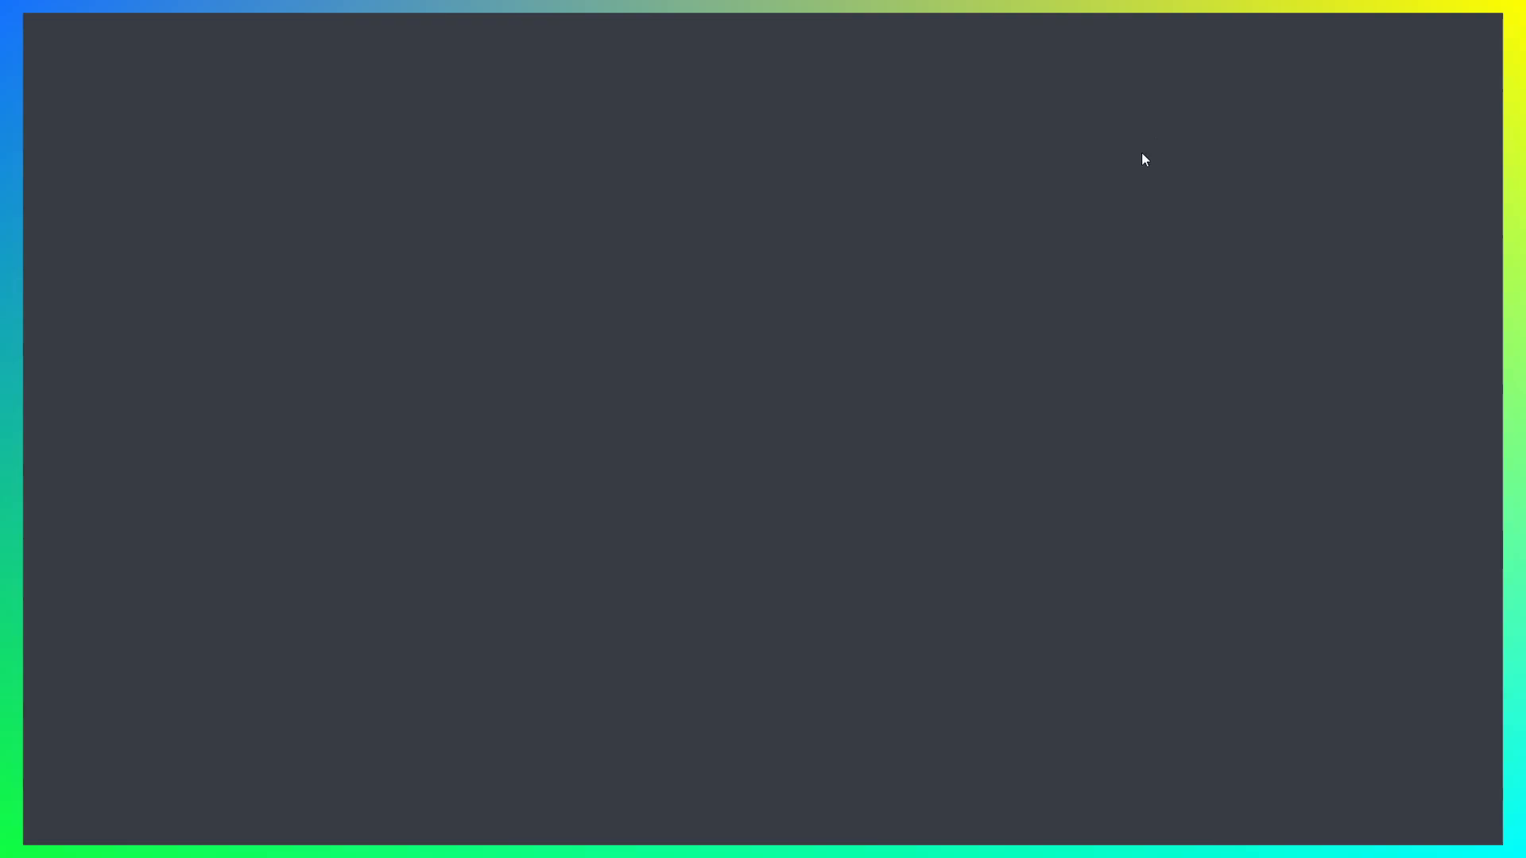